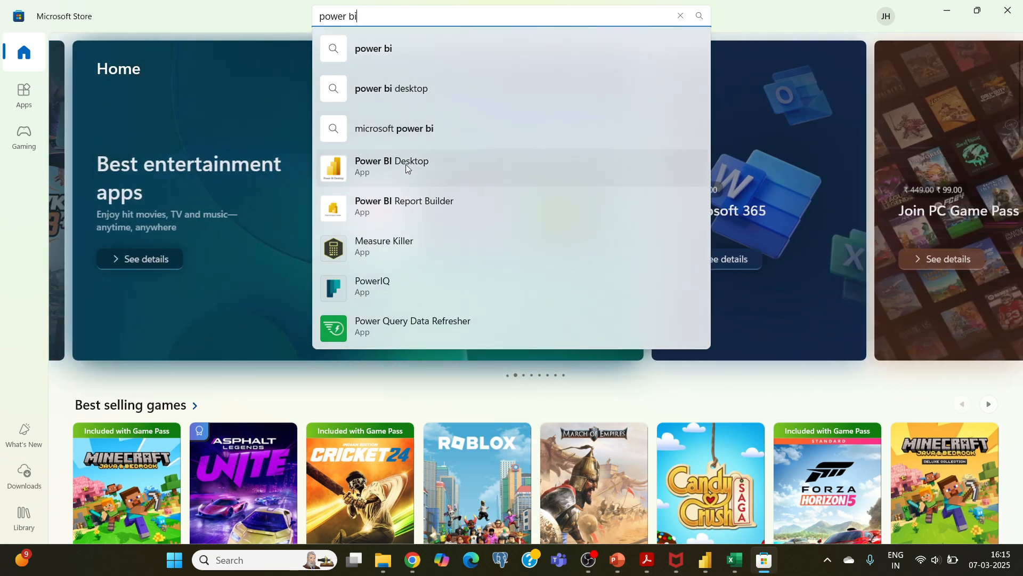
Find Power BI Desktop in the Microsoft Store suggestions and launch the app from its store page
click(406, 167)
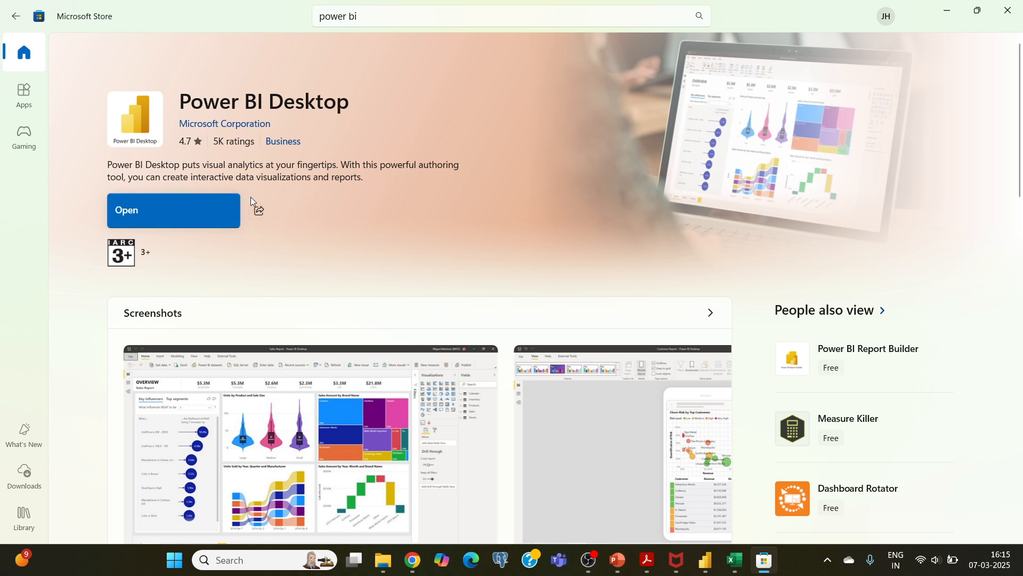
click(136, 211)
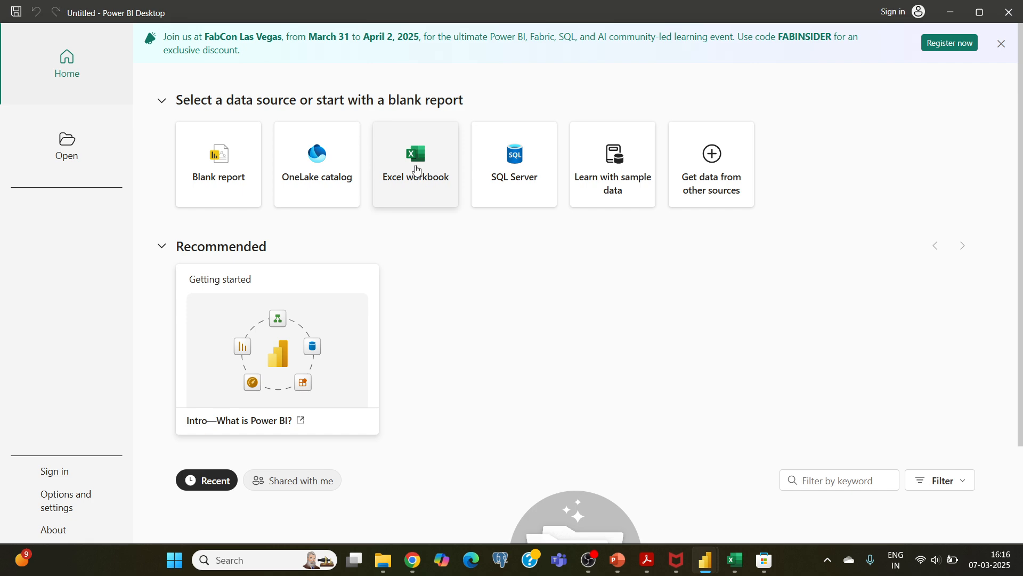
Start an Excel workbook import and set the file filter for the Downloads folder to All Files (*.*)
click(417, 170)
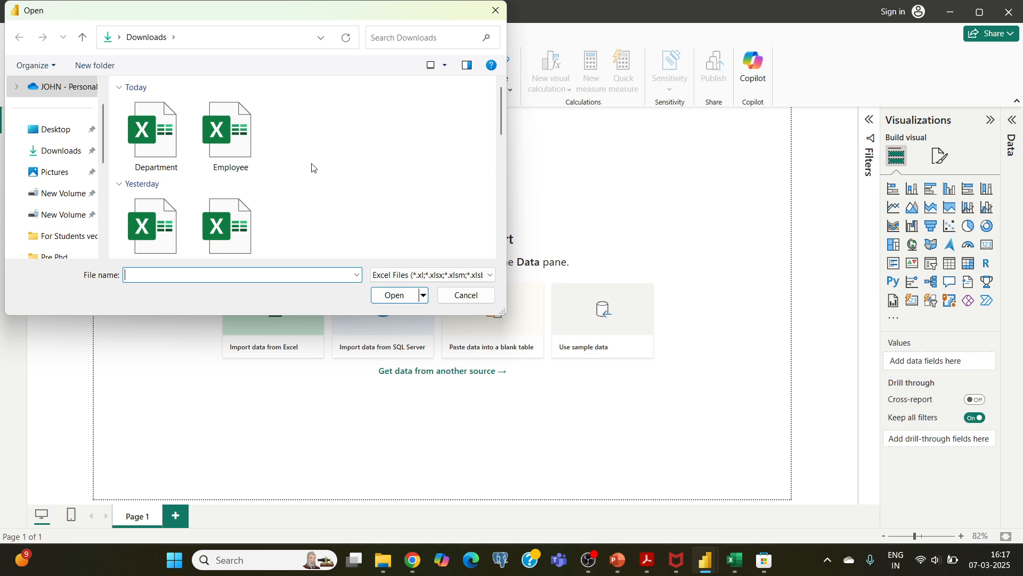
scroll(313, 168, down, 2)
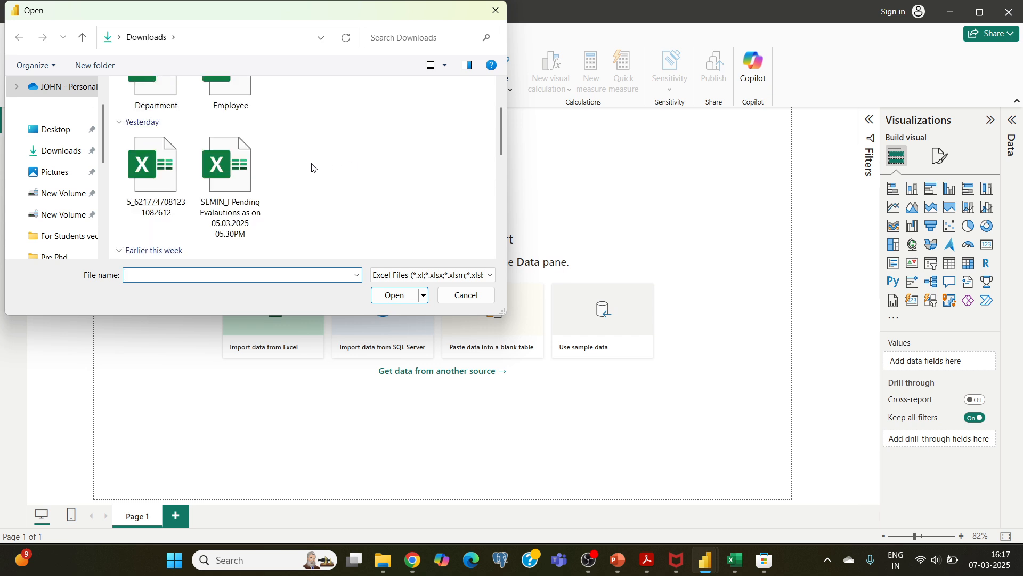
scroll(313, 169, up, 2)
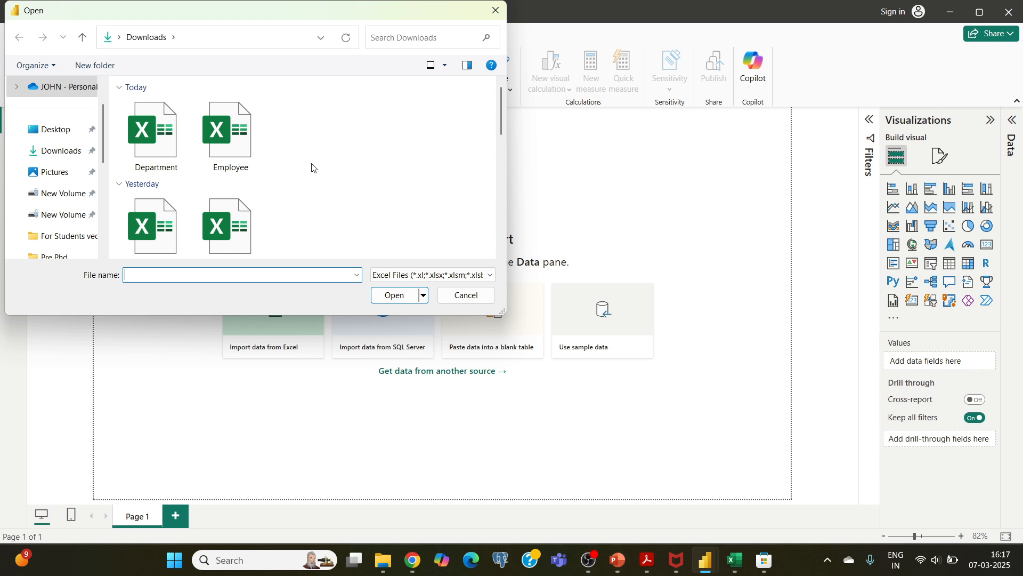
scroll(313, 168, down, 5)
scroll(312, 168, up, 7)
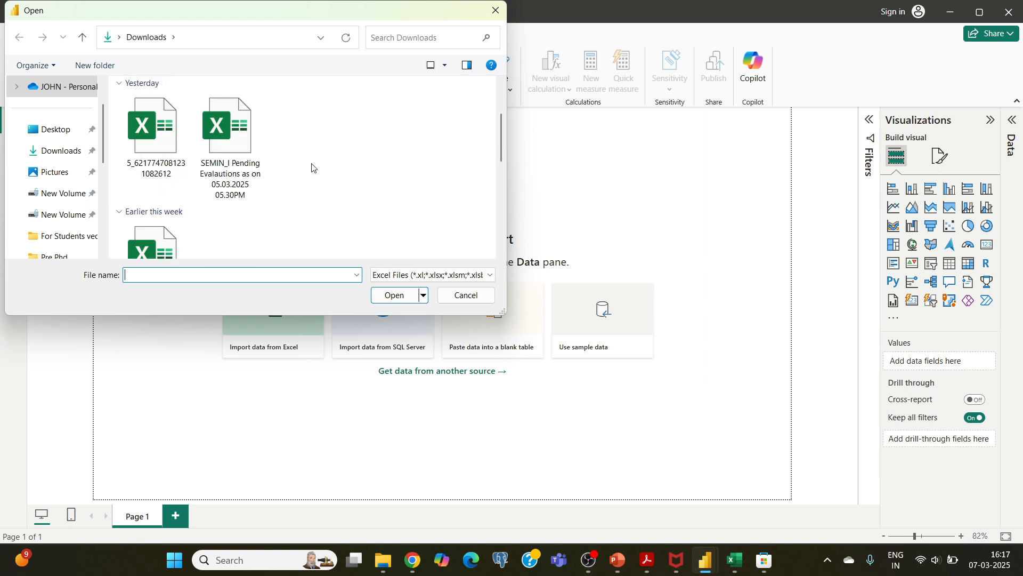
scroll(286, 144, up, 3)
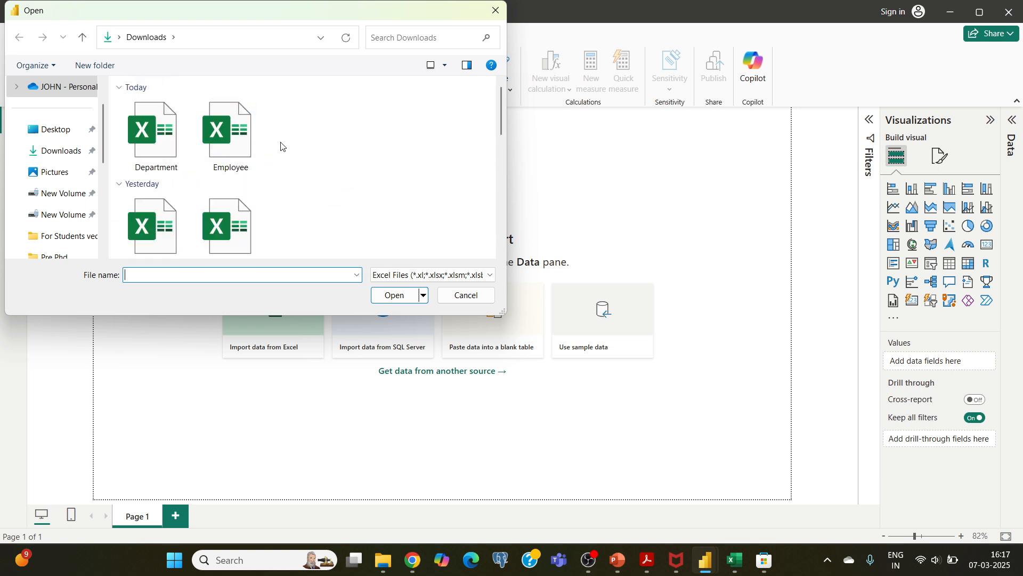
click(380, 278)
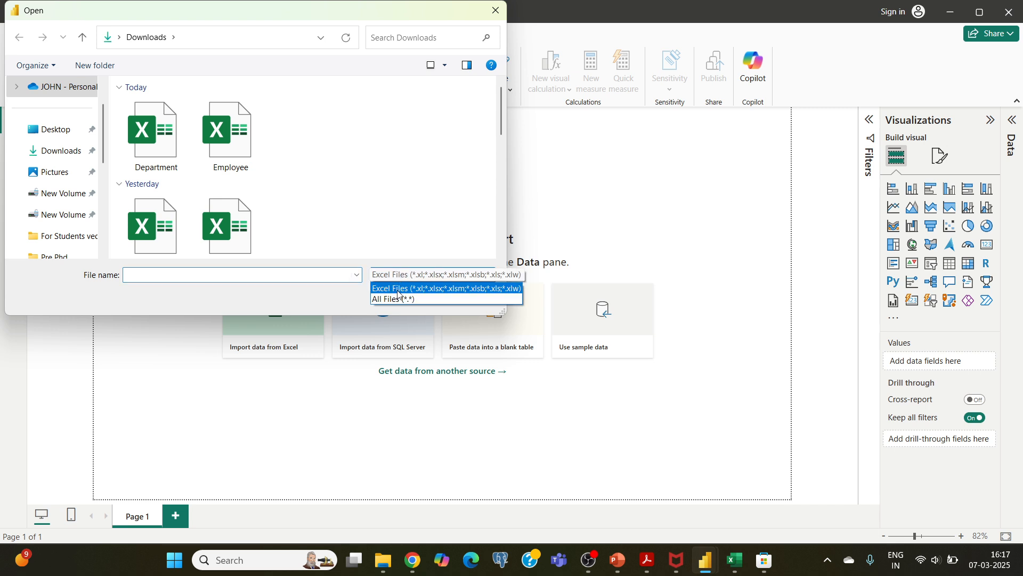
click(397, 300)
Choose the Enhanced_Sales_Dataset CSV file from Downloads and load it into the report
scroll(283, 183, down, 1)
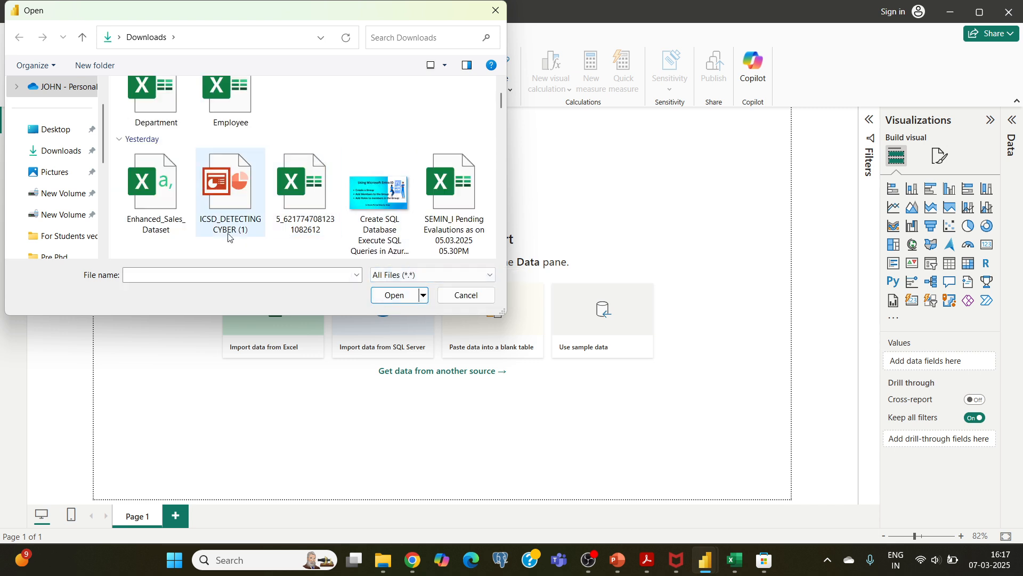
click(163, 240)
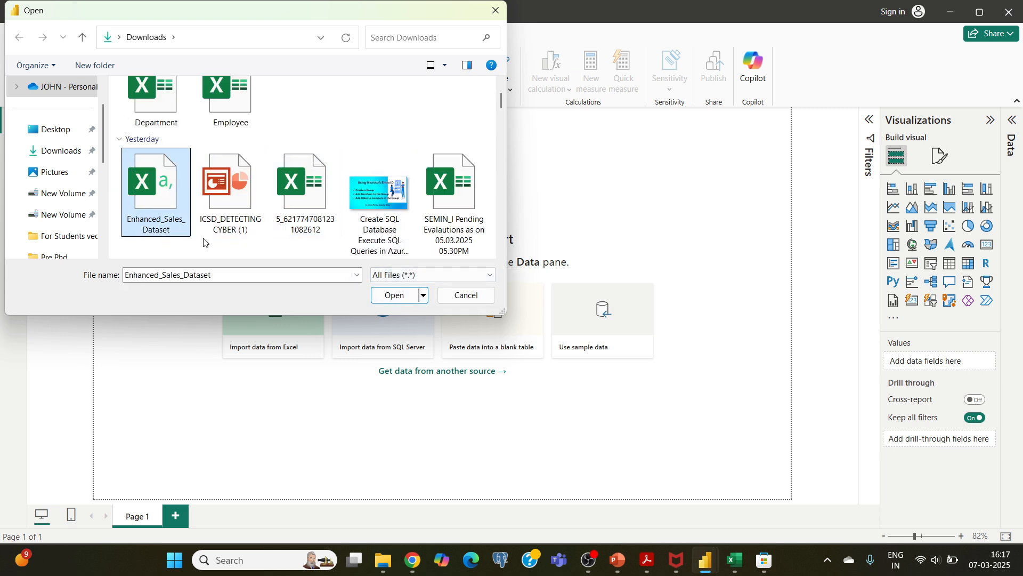
click(393, 296)
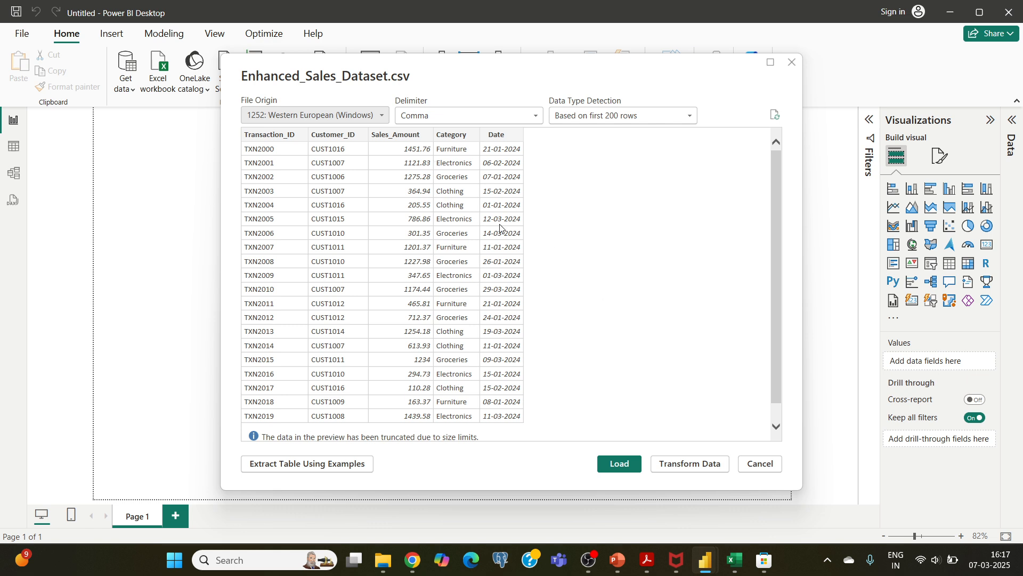
click(612, 467)
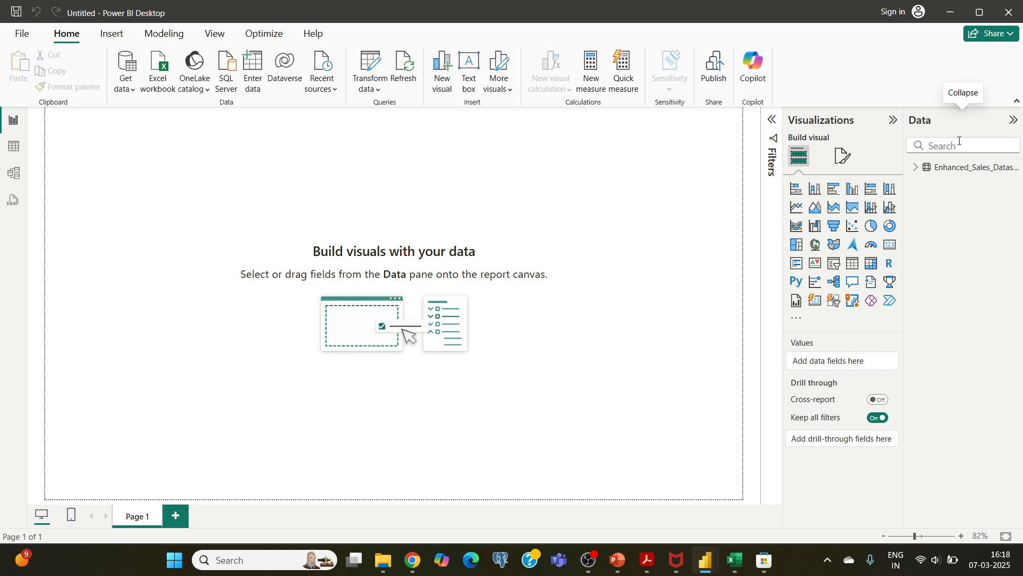
List the loaded table's fields, compare them with the header row of Enhanced_Sales_Dataset in Excel, and return to the Power BI report
click(917, 168)
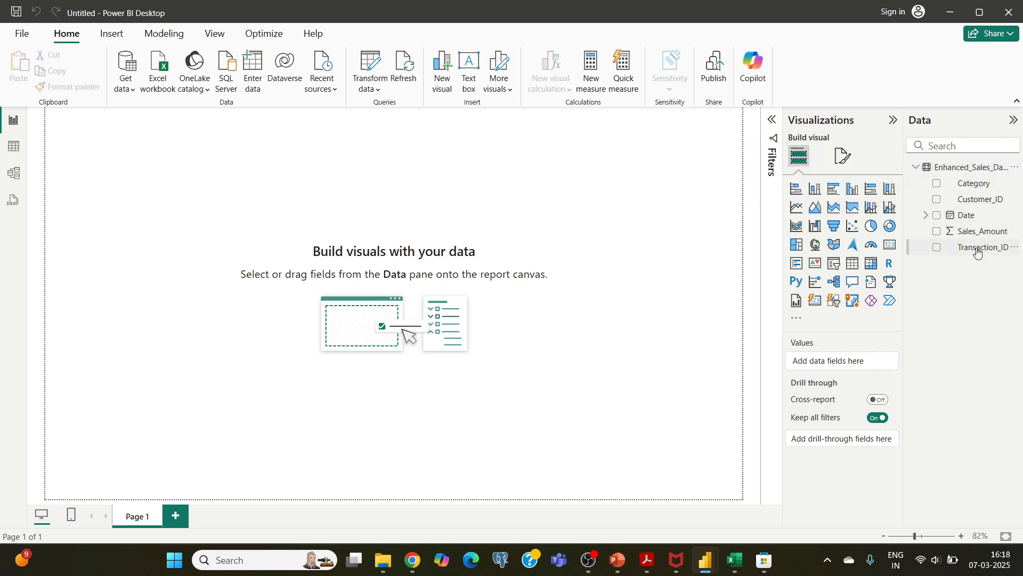
click(735, 561)
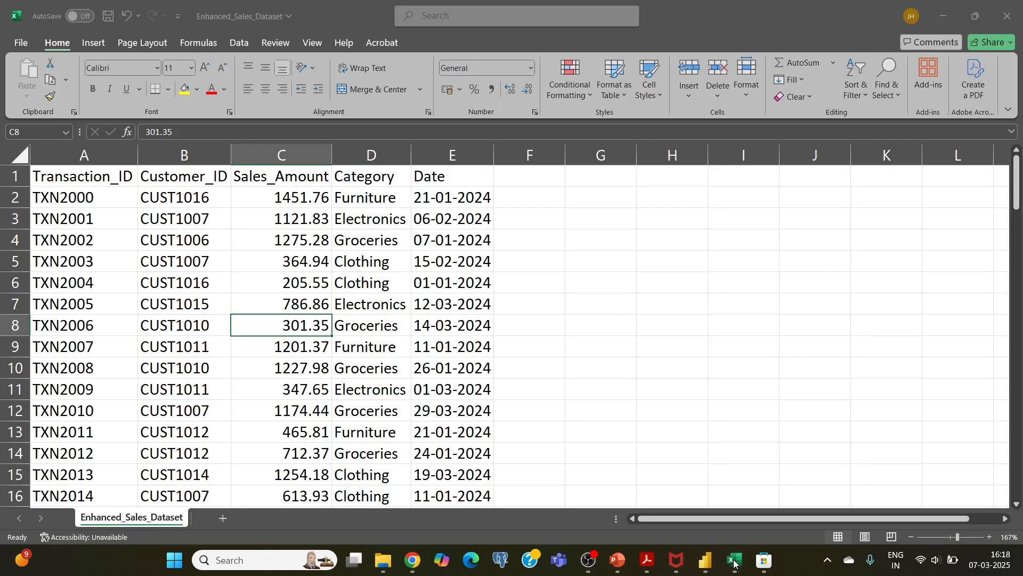
click(101, 183)
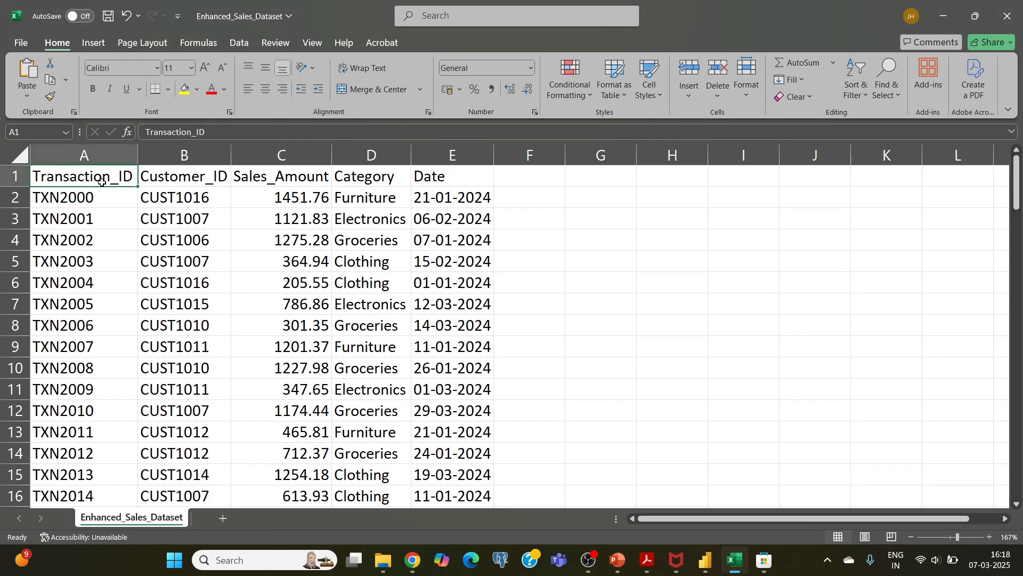
drag(101, 183, 455, 182)
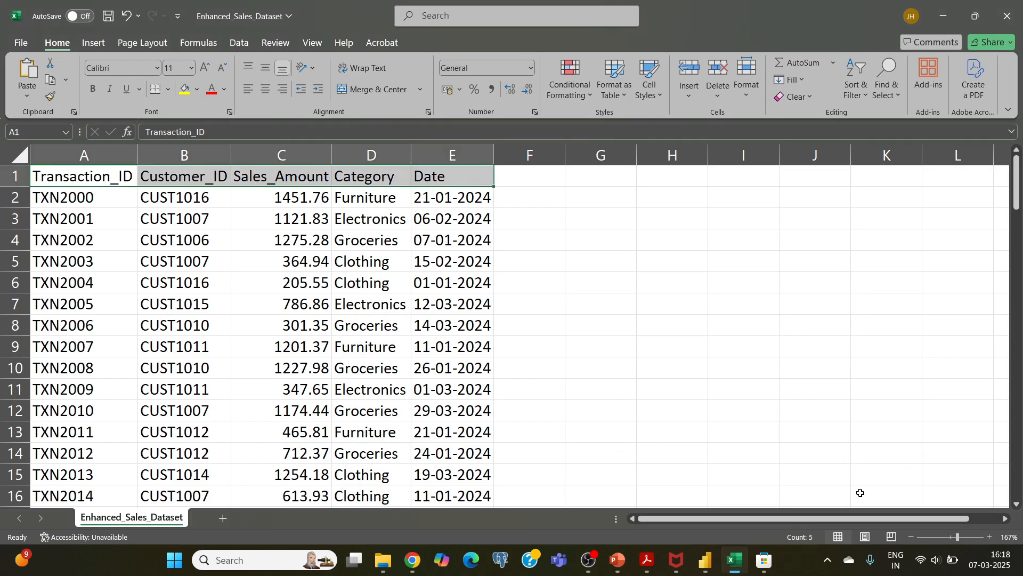
click(707, 560)
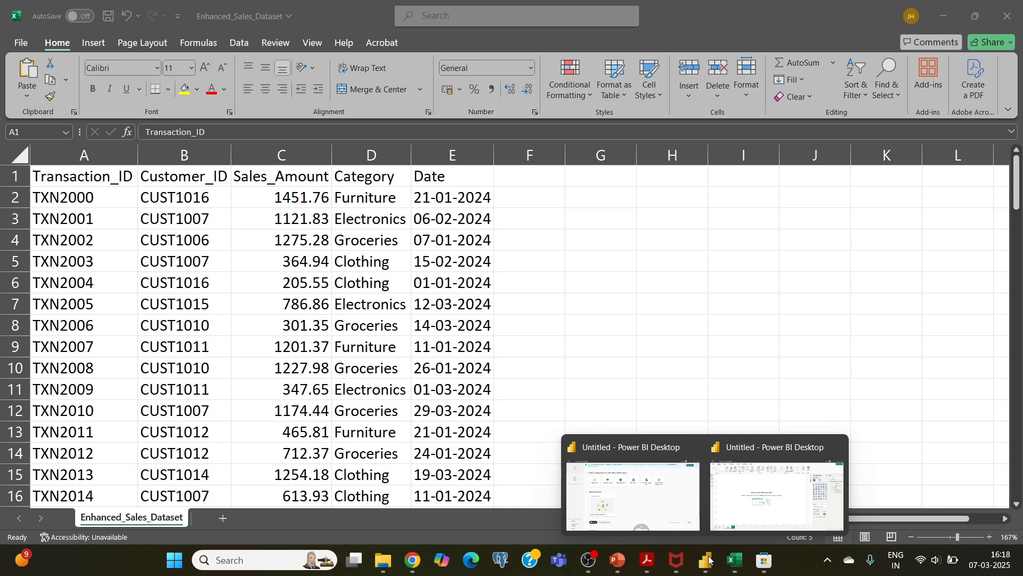
click(777, 479)
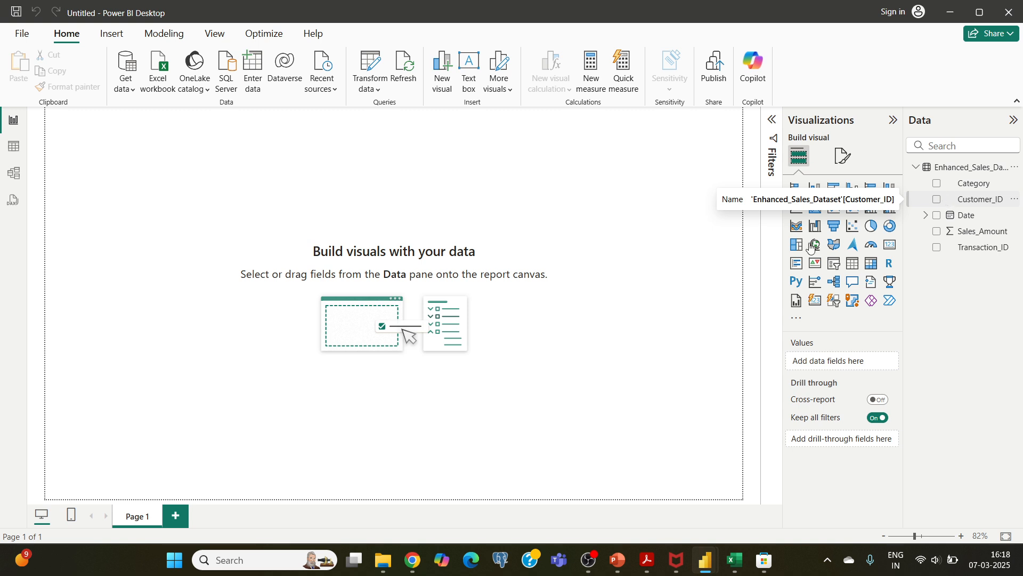
Switch to the PDF in Acrobat, read the In-Lab task on cleaning data with Power Query, and return to the Power BI report
click(647, 559)
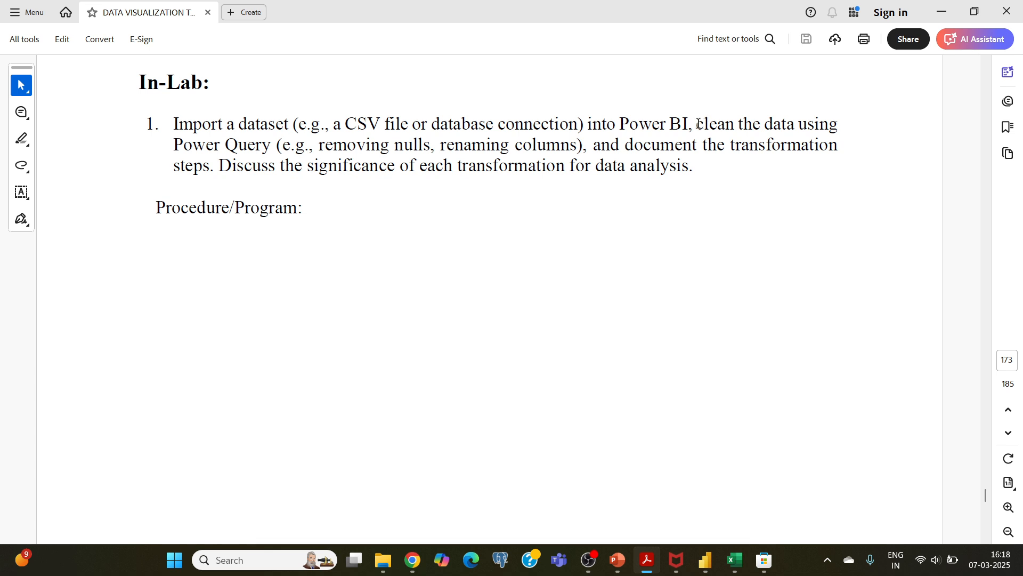
mouse_move(704, 559)
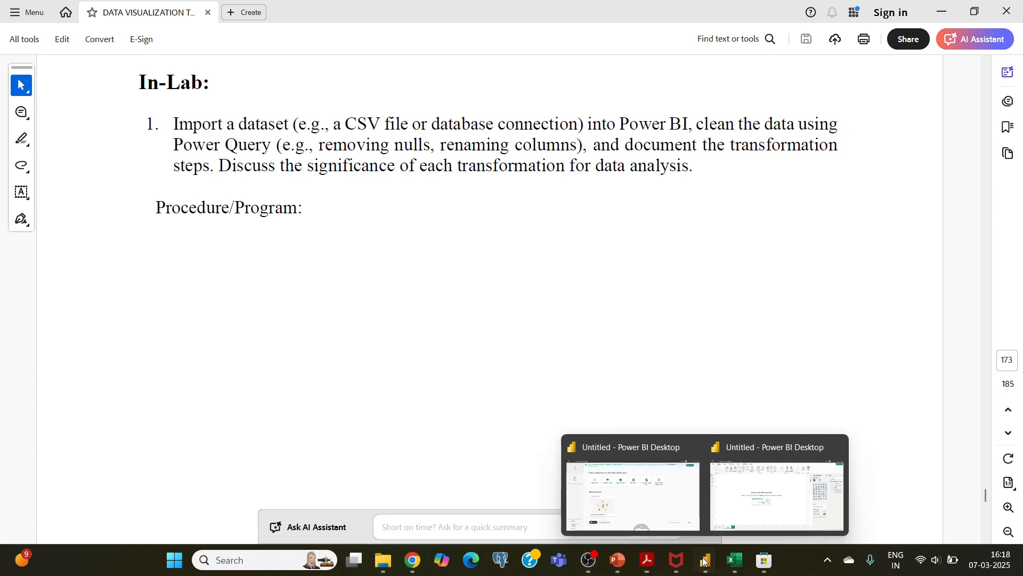
click(749, 513)
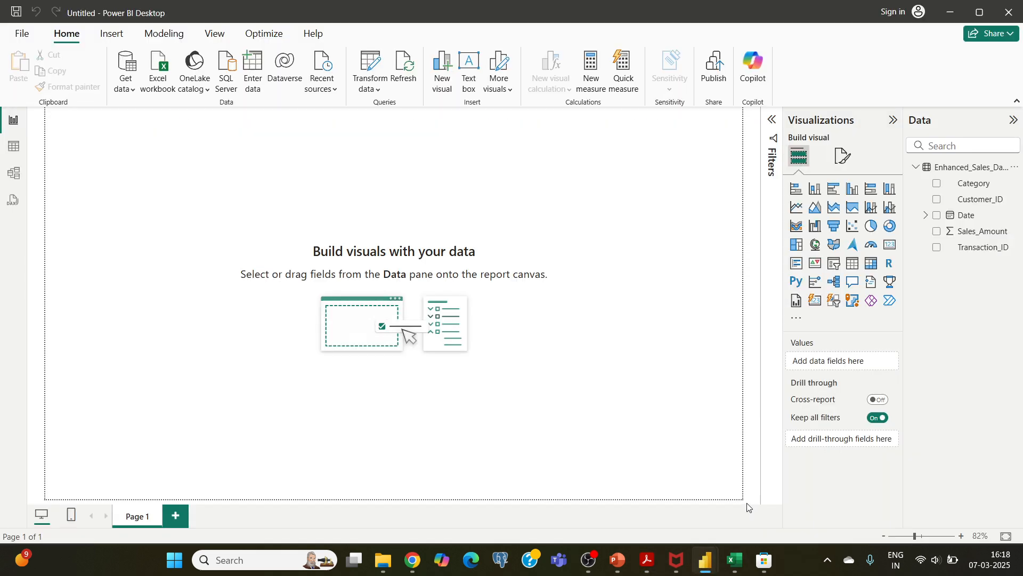
Switch to Excel, review the Category and Sales_Amount column headers of the dataset, and return to the Power BI report
click(735, 559)
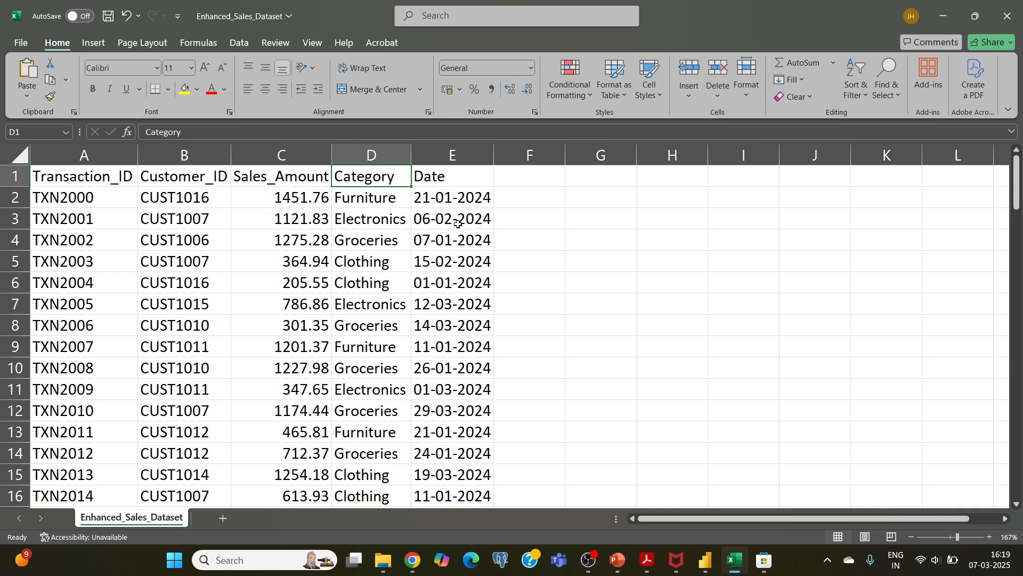
click(274, 174)
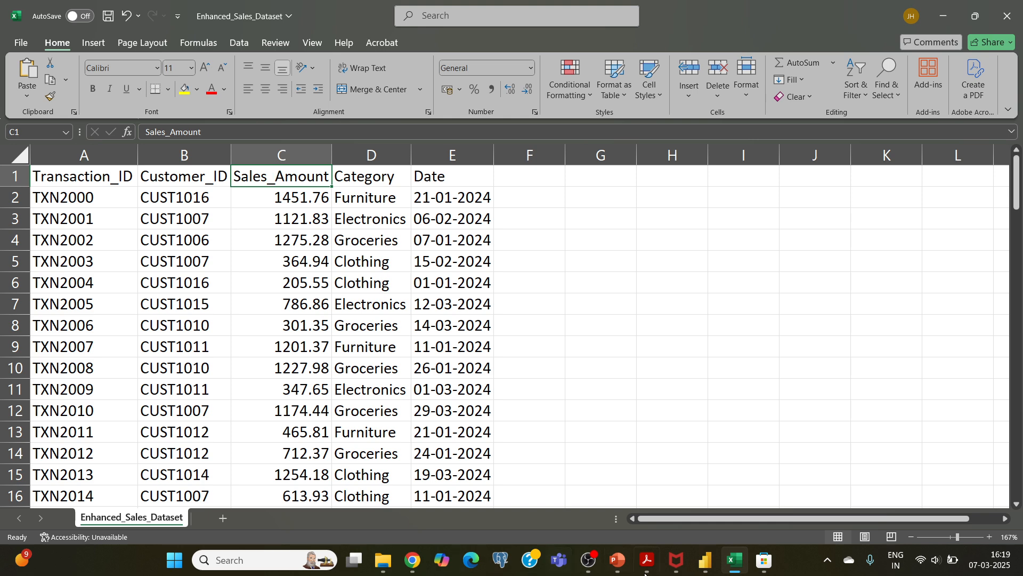
click(695, 568)
click(720, 495)
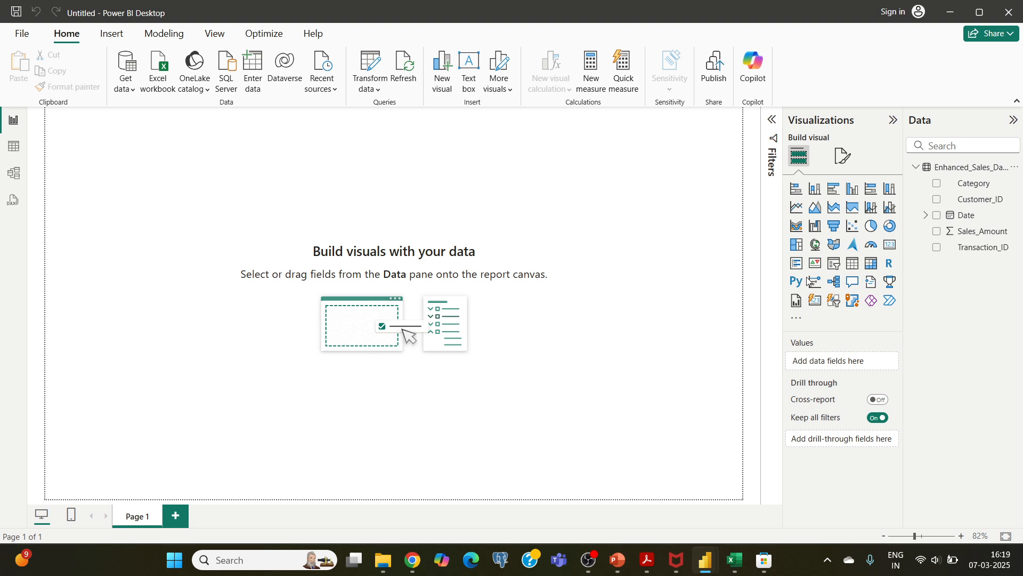
Open the sales data in the Power Query Editor for transformation
click(366, 89)
click(405, 111)
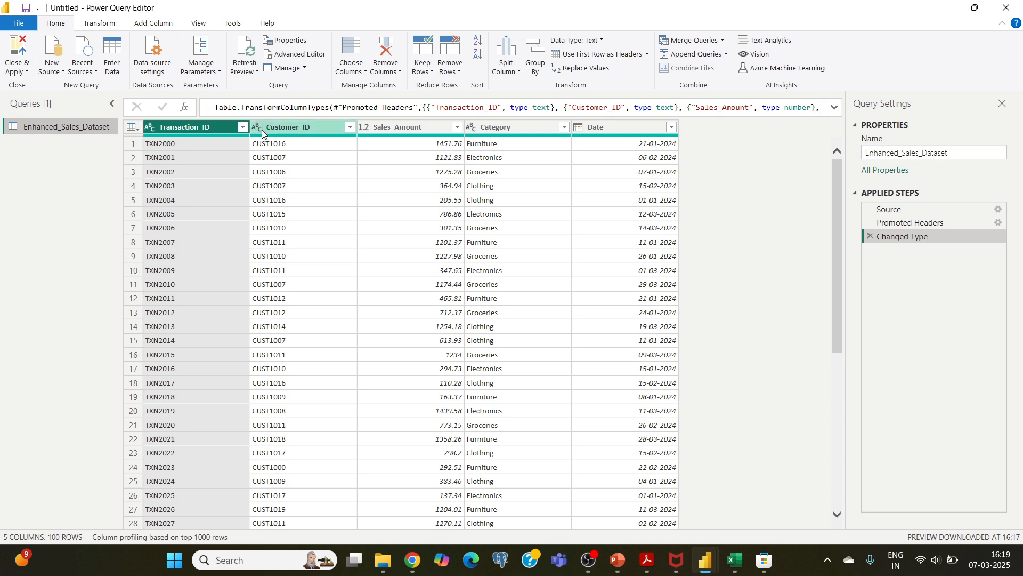
click(617, 133)
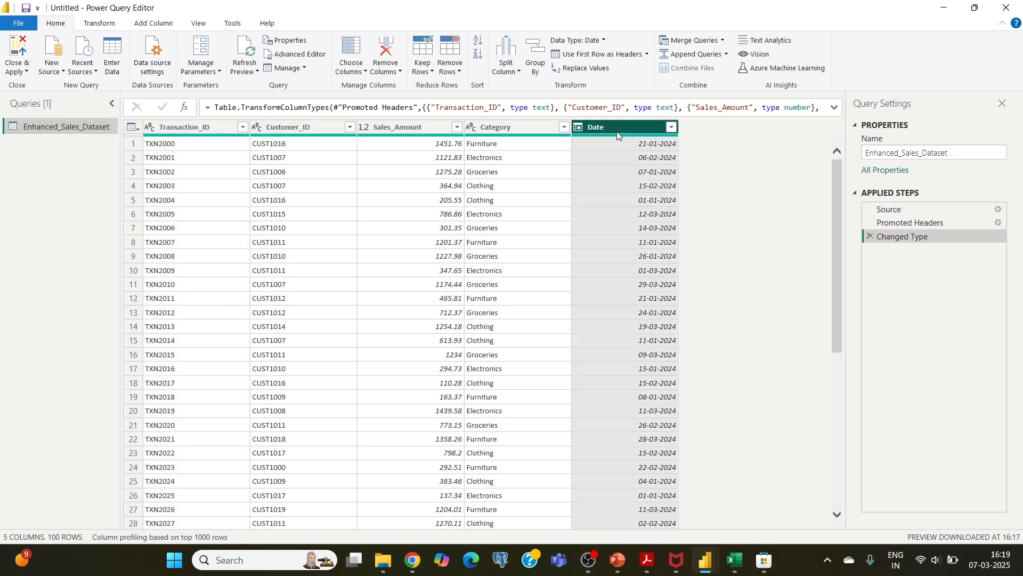
right_click(617, 133)
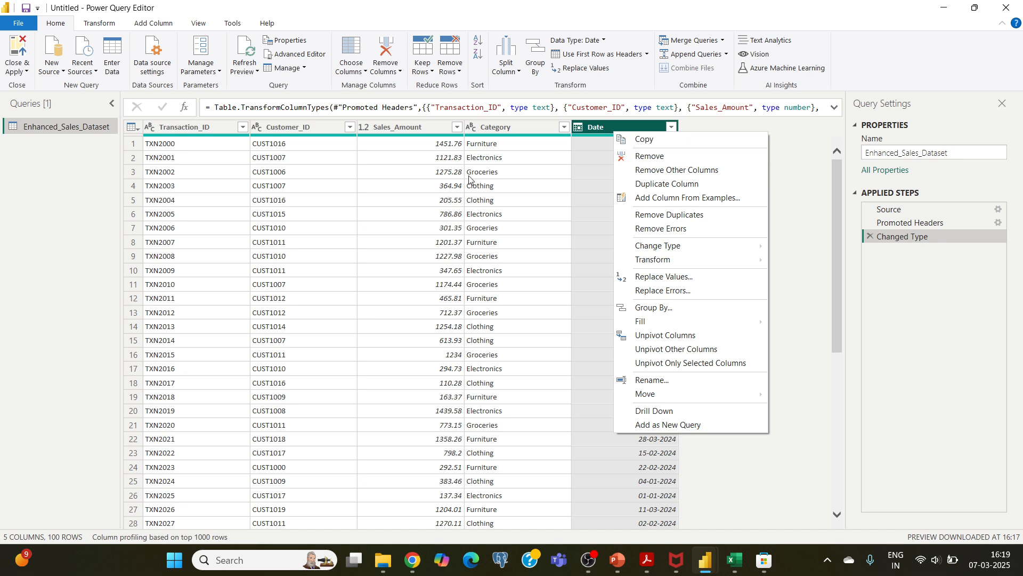
click(435, 229)
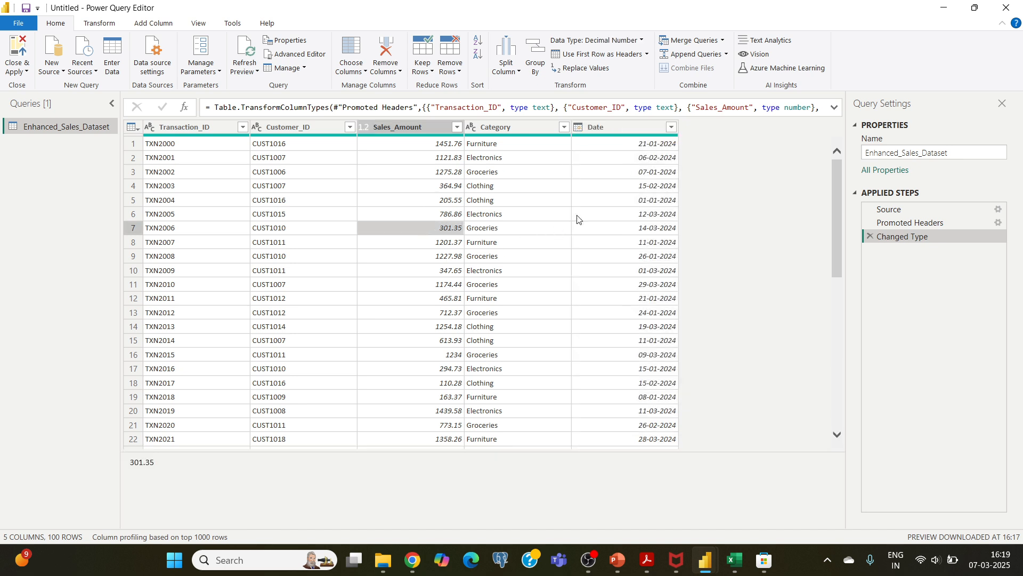
Rename the Category column to Product Category
click(498, 128)
right_click(497, 130)
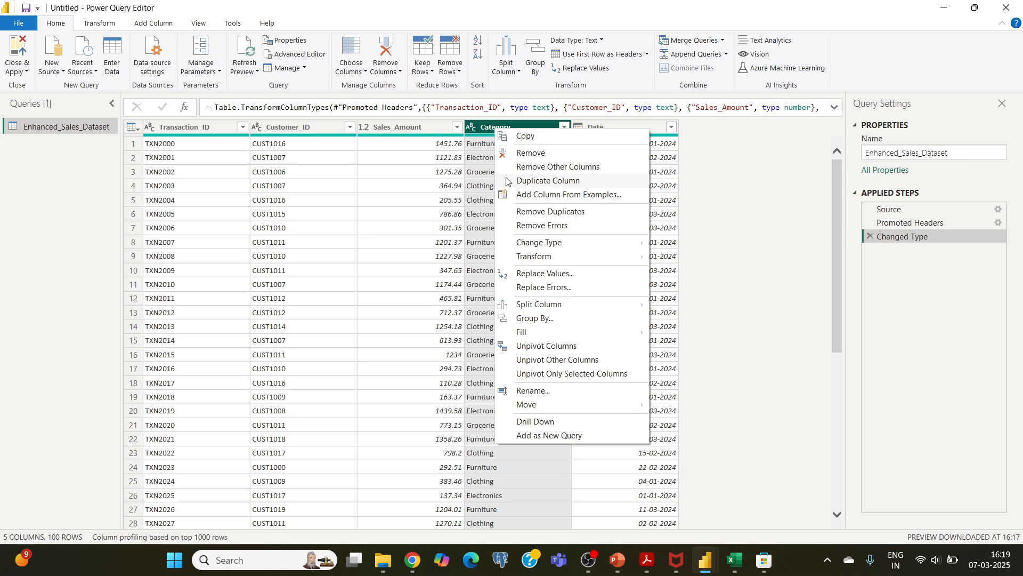
click(533, 391)
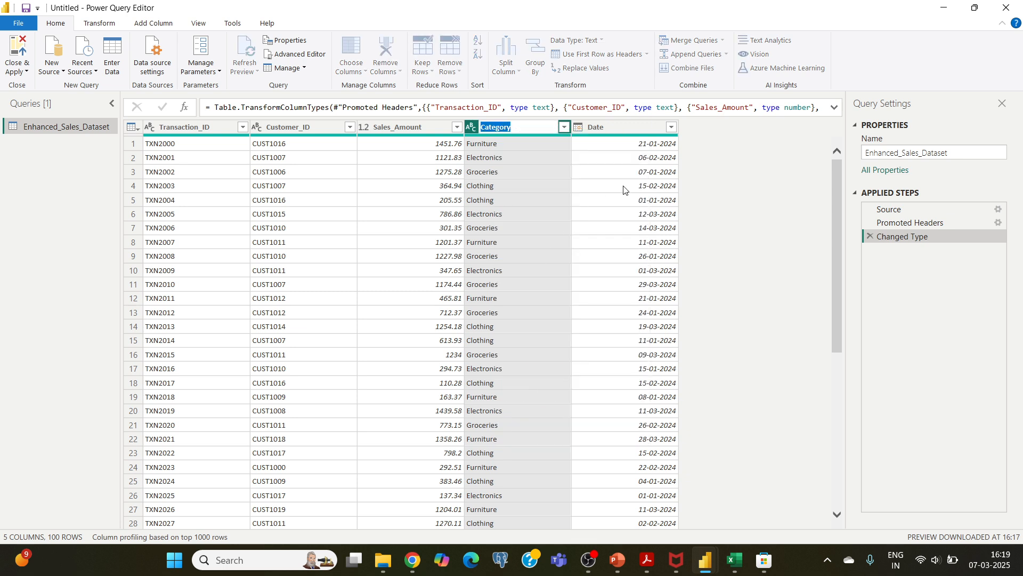
text(Proct)
key(BackSpace)
text(duct Category)
click(707, 182)
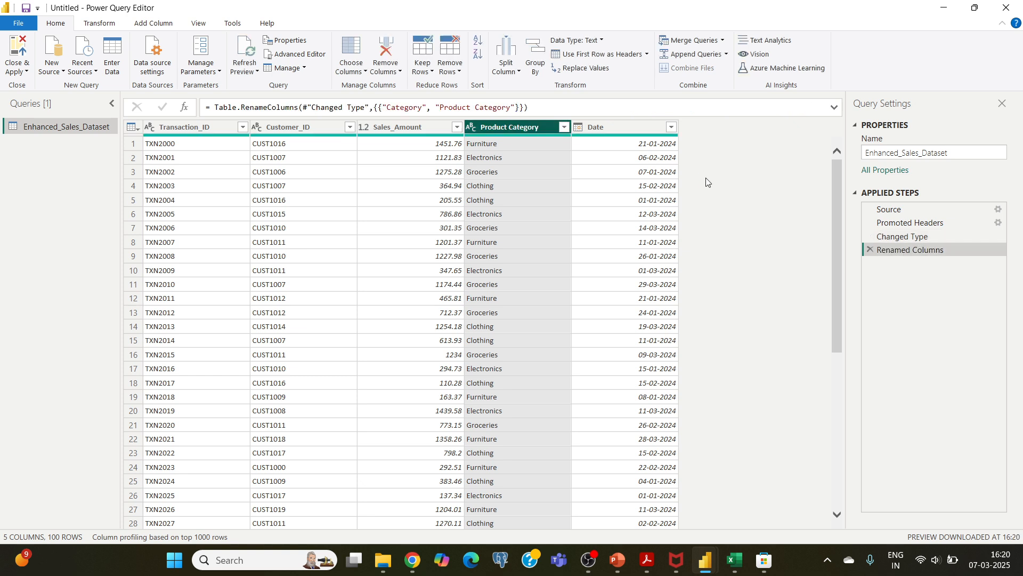
Change the Sales_Amount column's data type to Whole Number and apply the query changes to the report
click(427, 127)
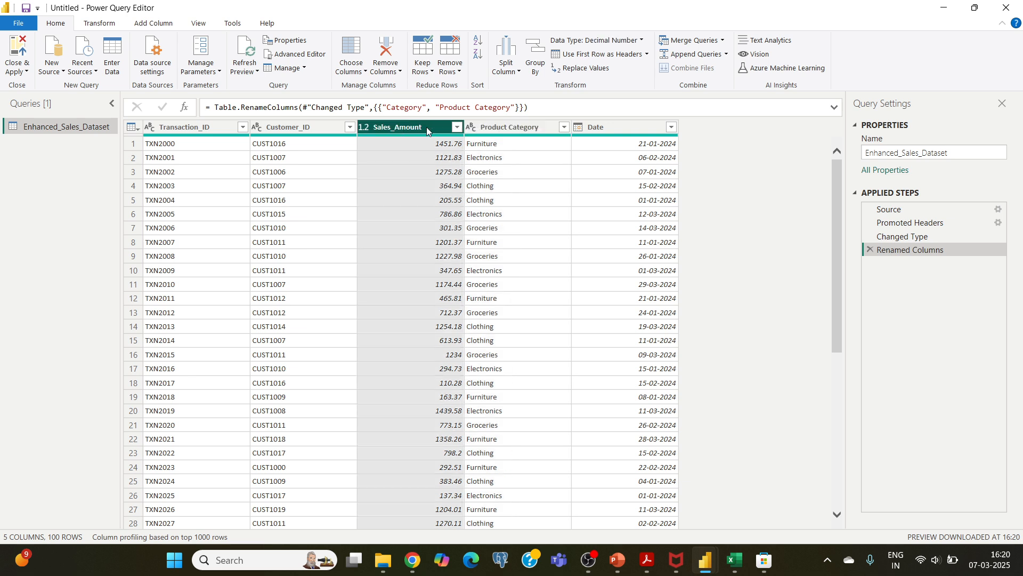
click(433, 156)
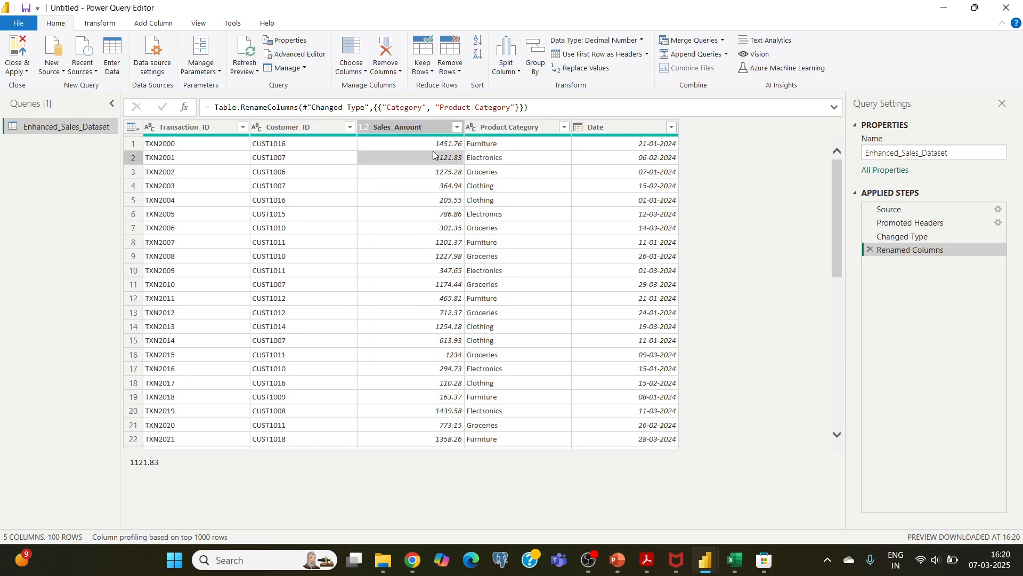
click(415, 128)
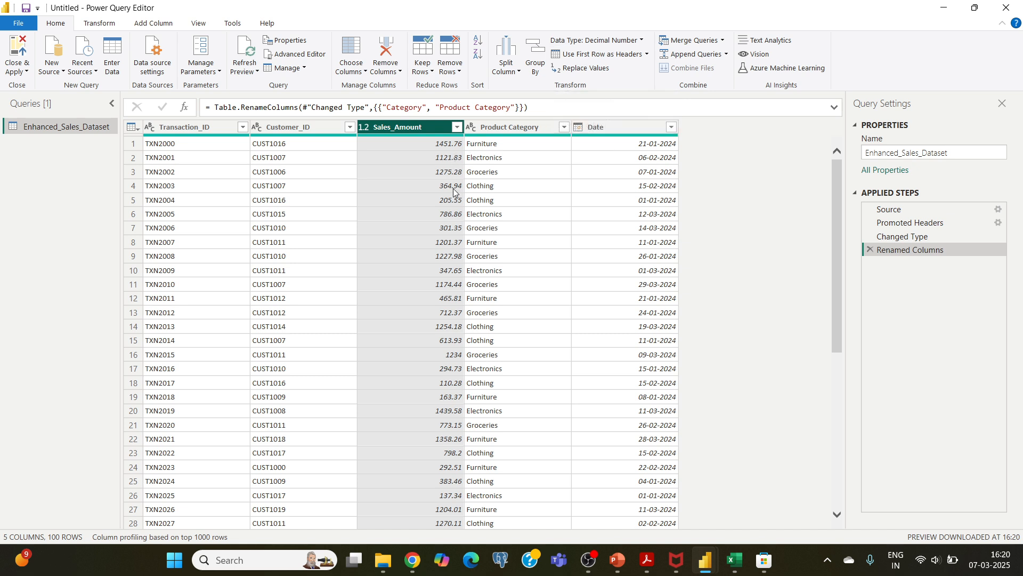
click(641, 42)
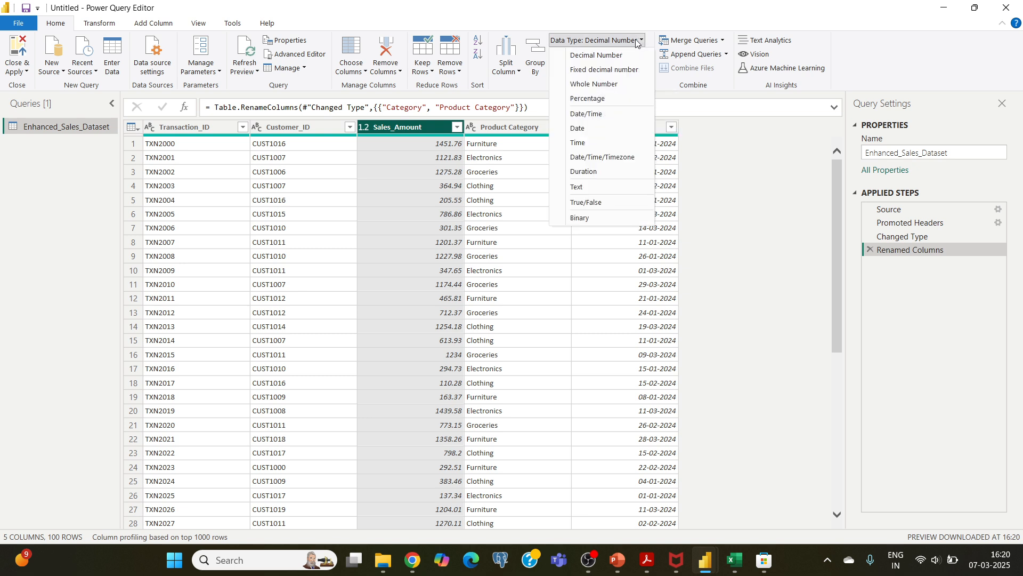
click(590, 86)
click(449, 148)
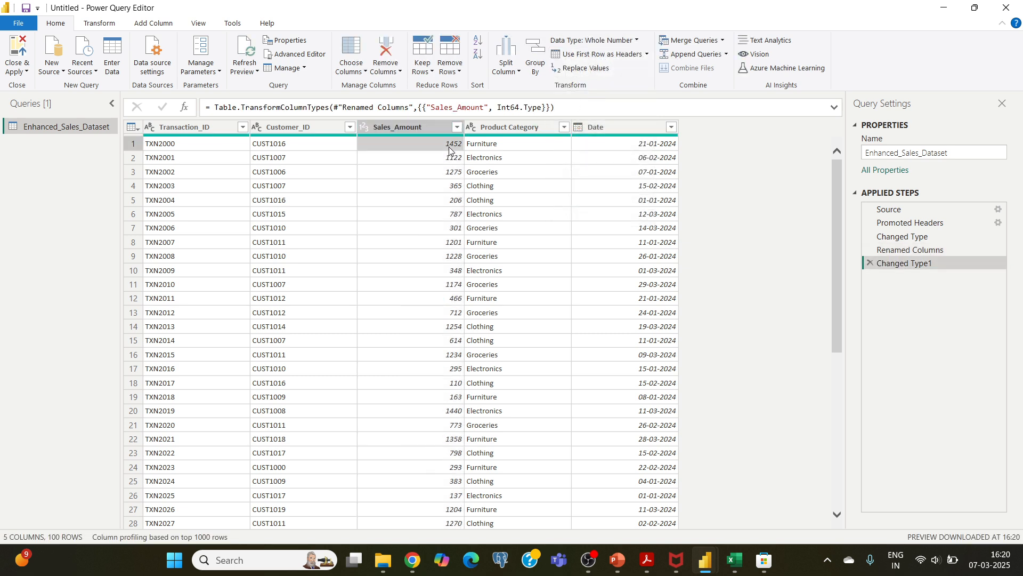
scroll(434, 245, down, 3)
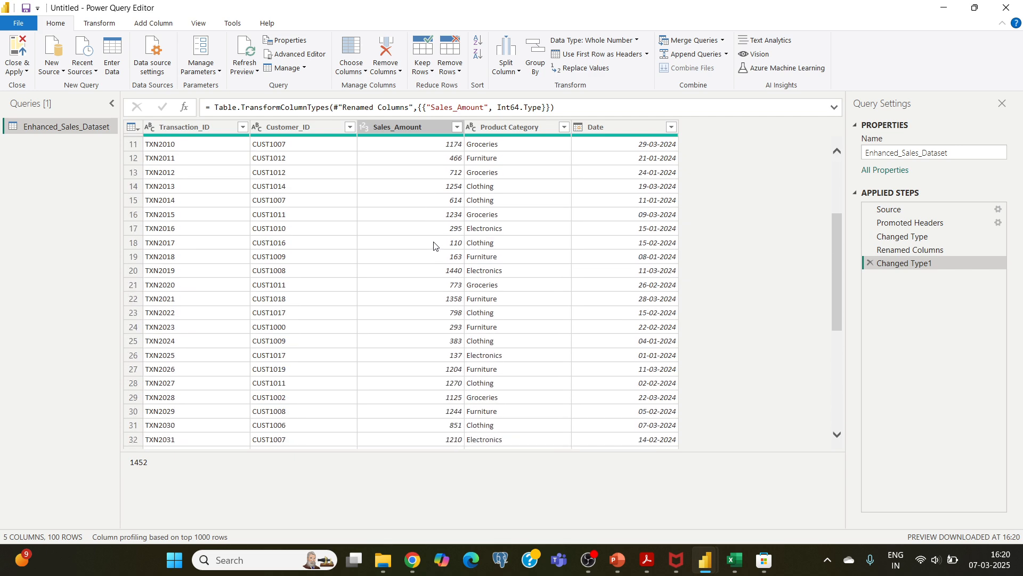
scroll(434, 245, up, 3)
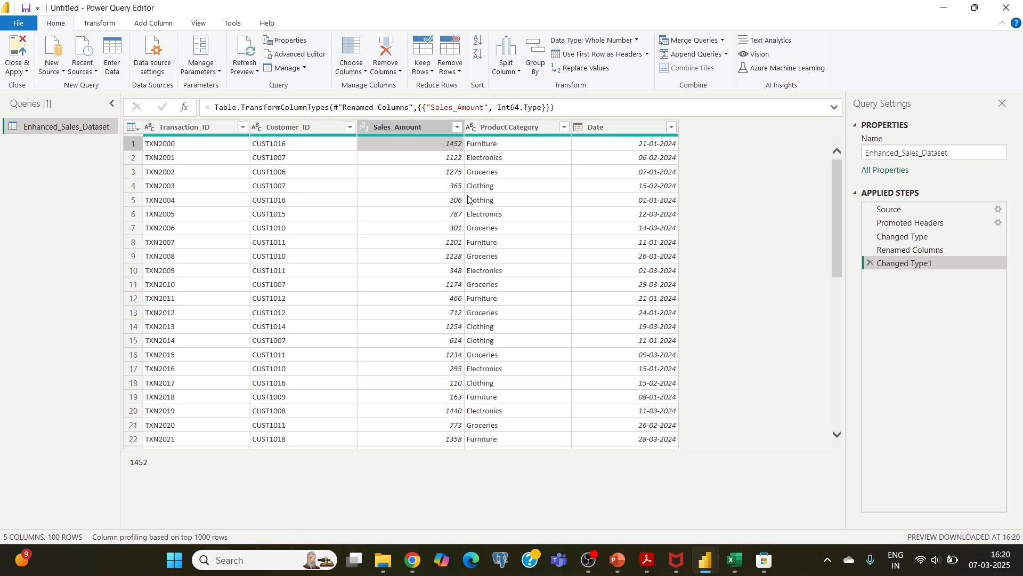
click(22, 71)
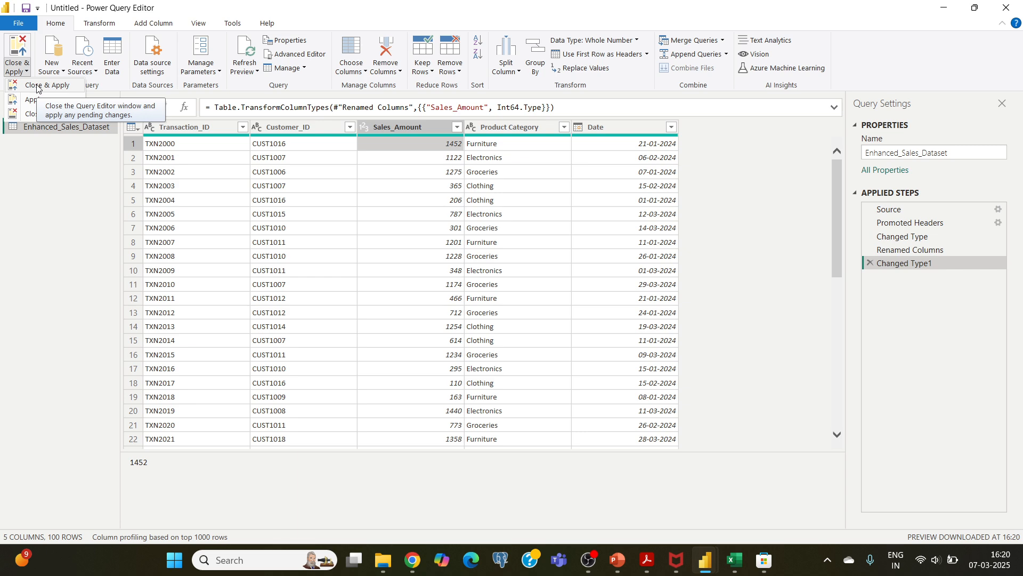
click(36, 85)
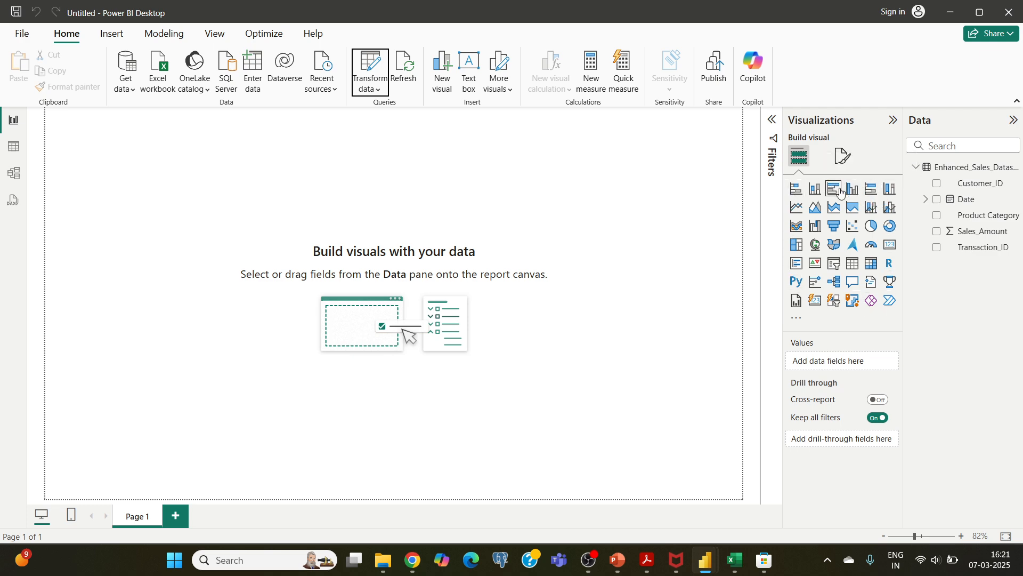
Switch to Excel, check the original dataset's Category and Sales_Amount columns, and return to the Power BI report
mouse_move(736, 560)
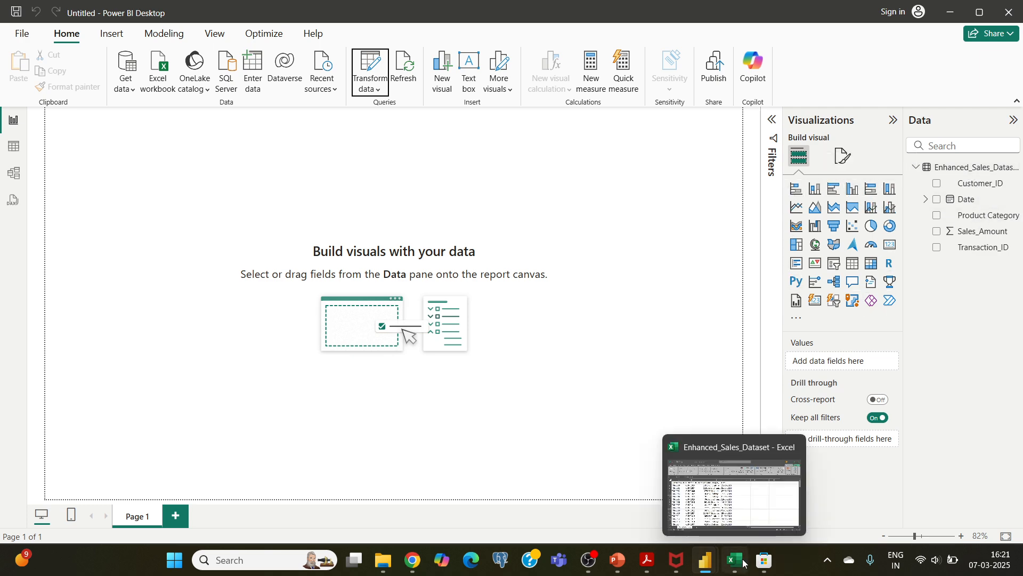
click(695, 478)
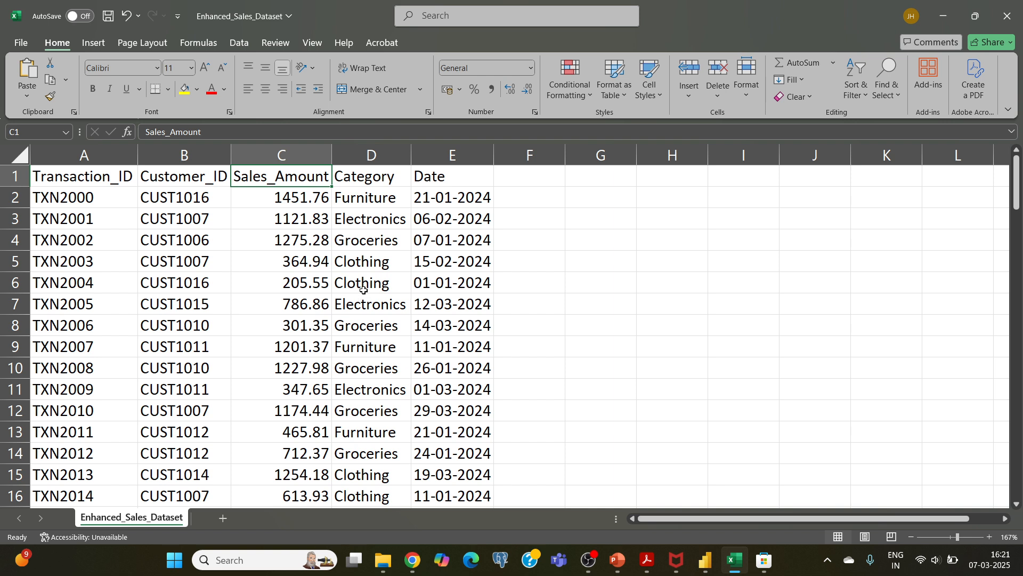
mouse_move(705, 560)
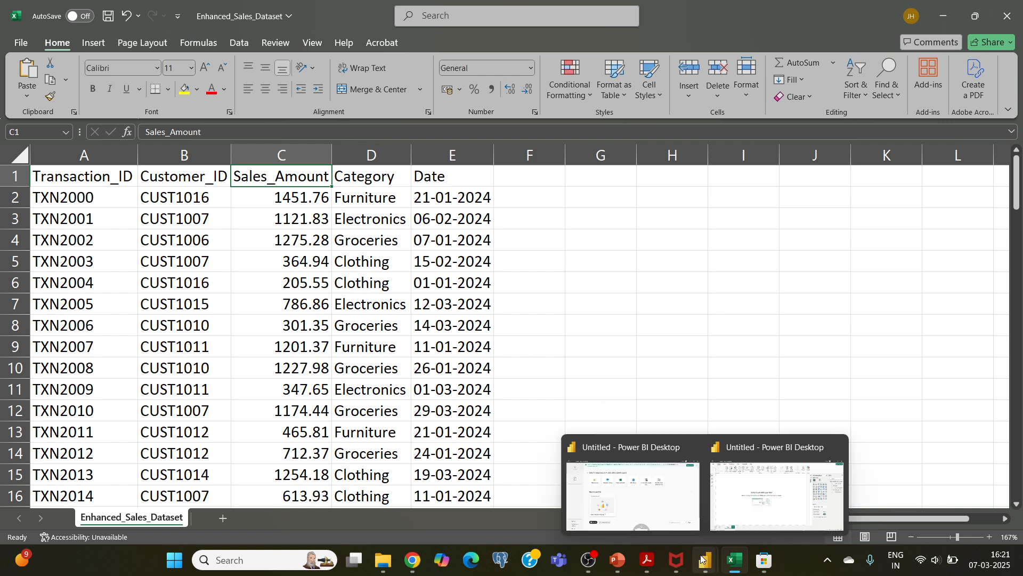
click(734, 526)
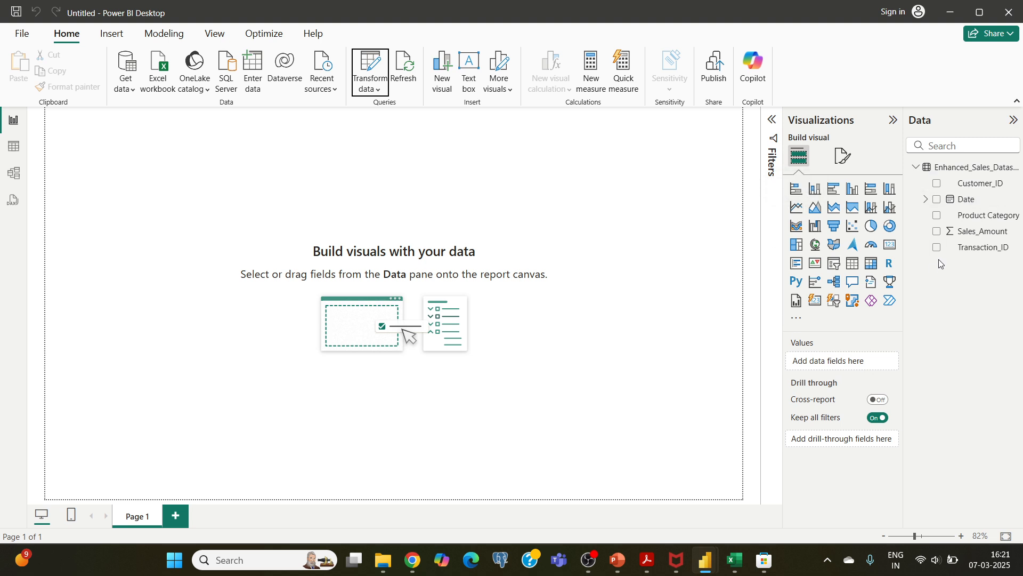
Build a stacked bar chart of Sales_Amount by Customer_ID and enlarge it to about two-thirds of the page width
click(938, 185)
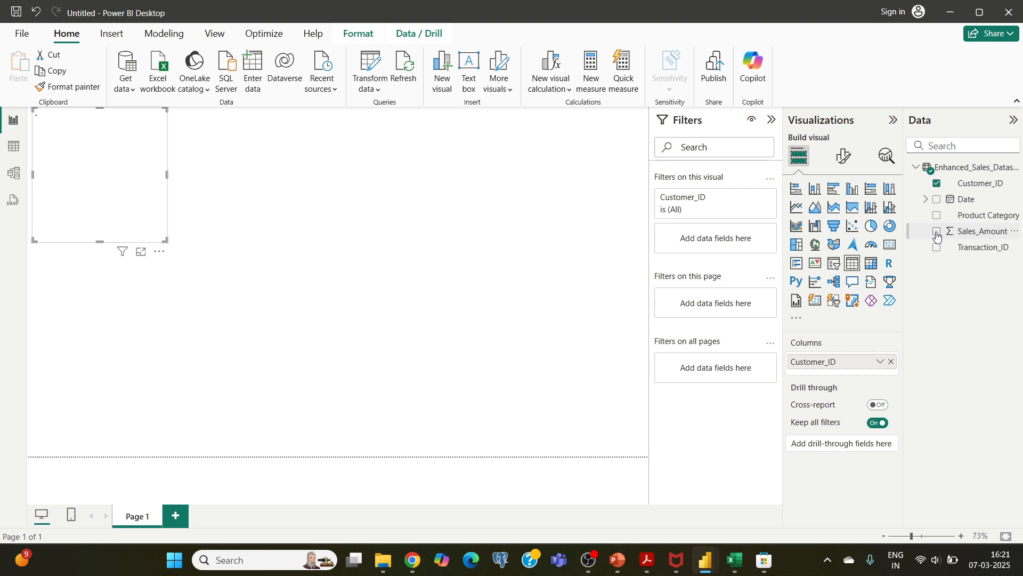
click(938, 233)
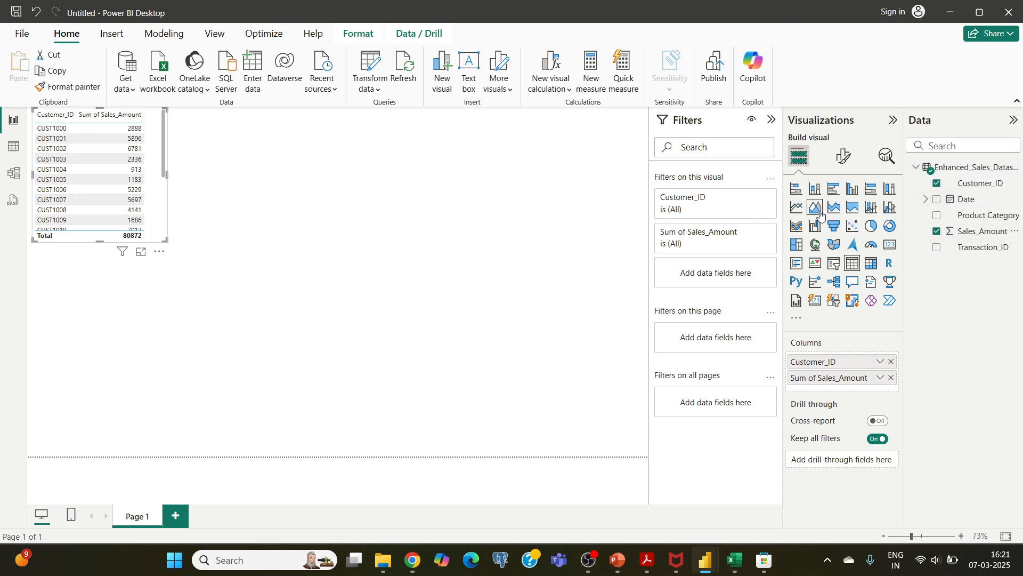
click(796, 189)
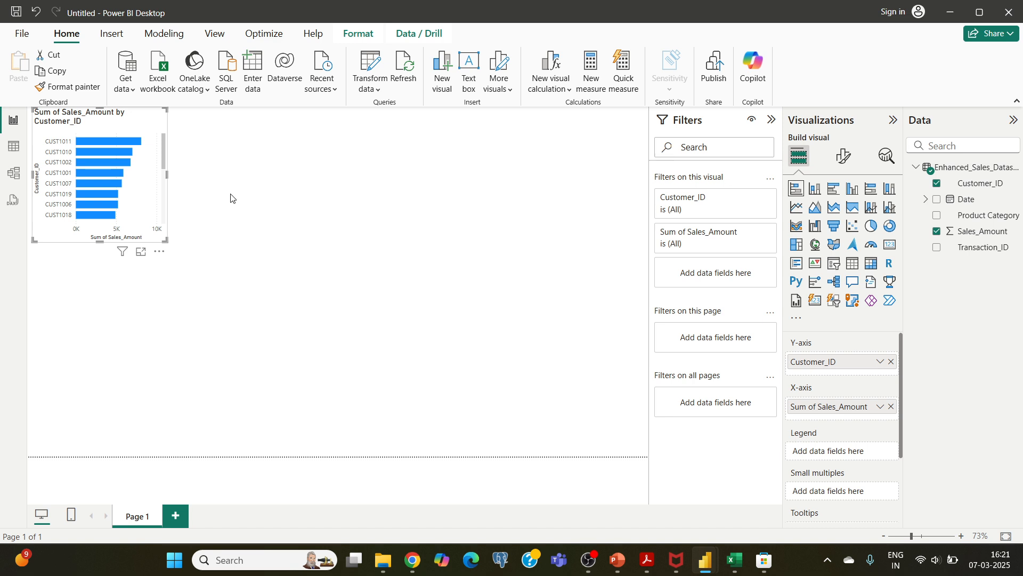
drag(167, 174, 453, 176)
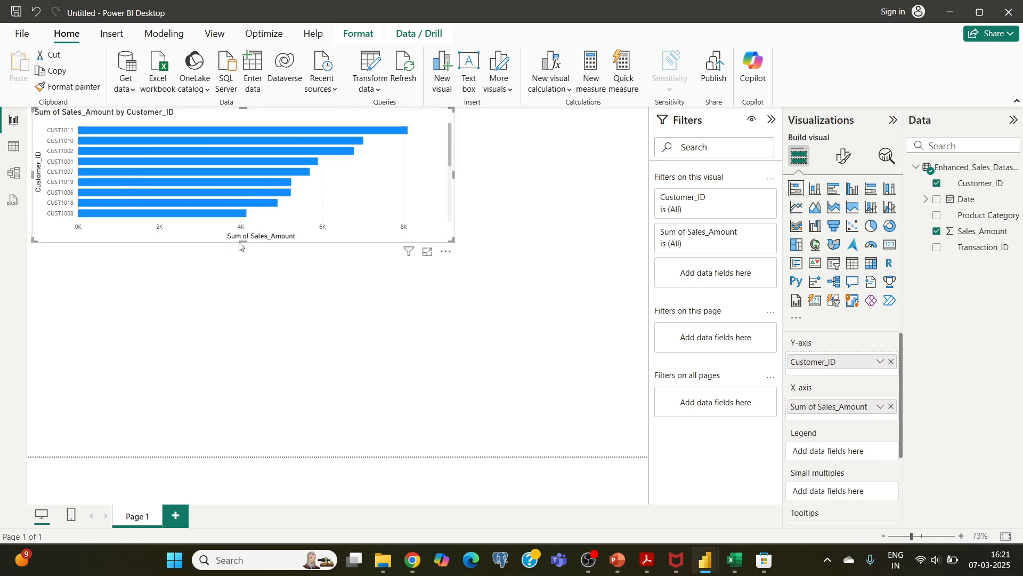
drag(240, 246, 260, 288)
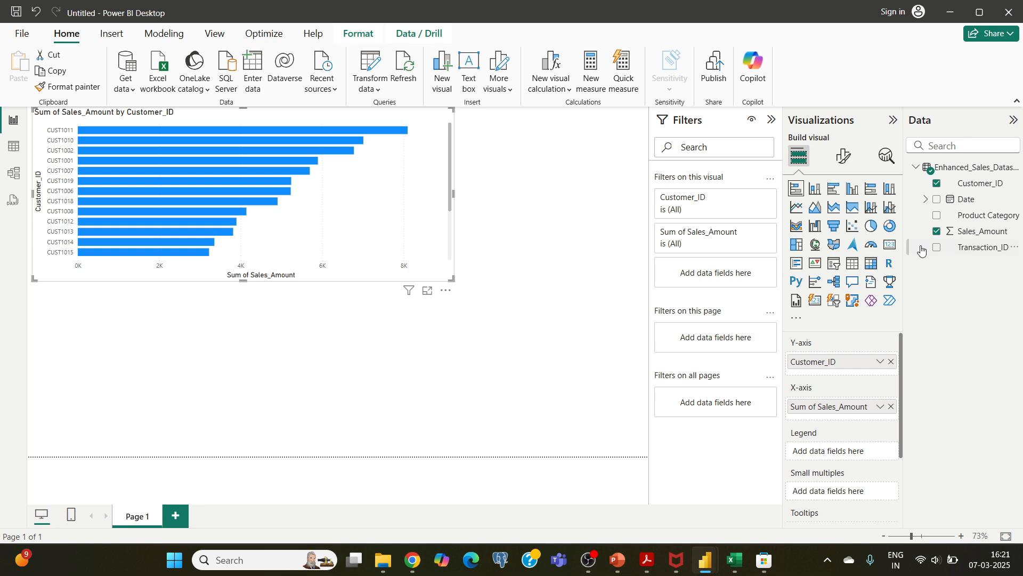
Remove Customer_ID and Sales_Amount from the bar chart, and add both fields back
click(937, 183)
click(937, 232)
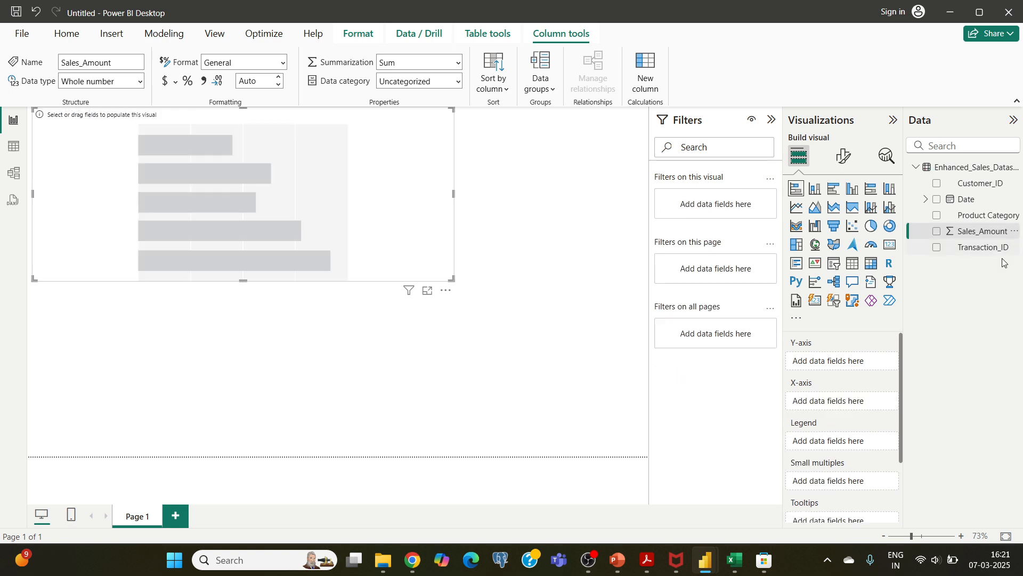
click(939, 234)
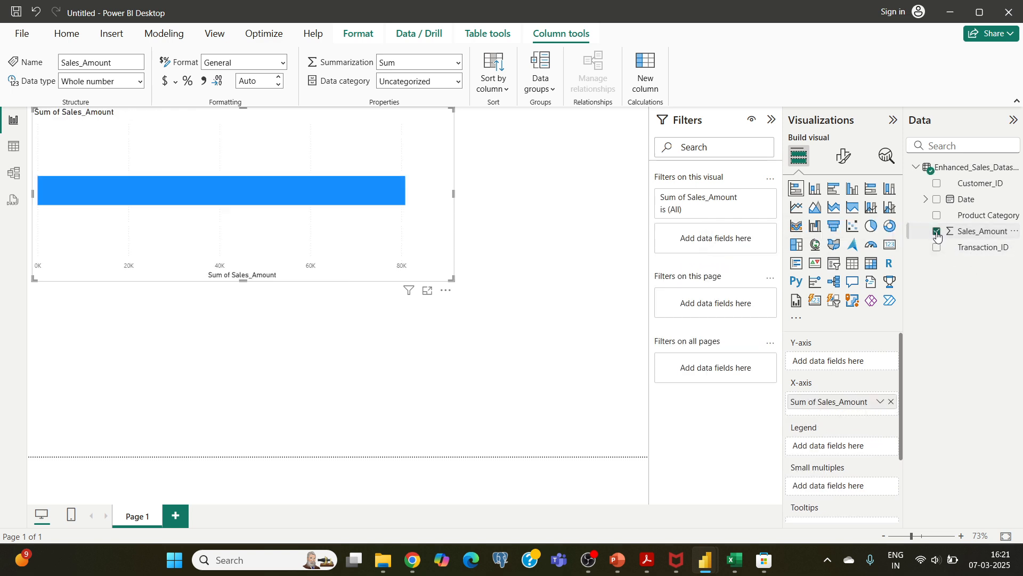
click(938, 185)
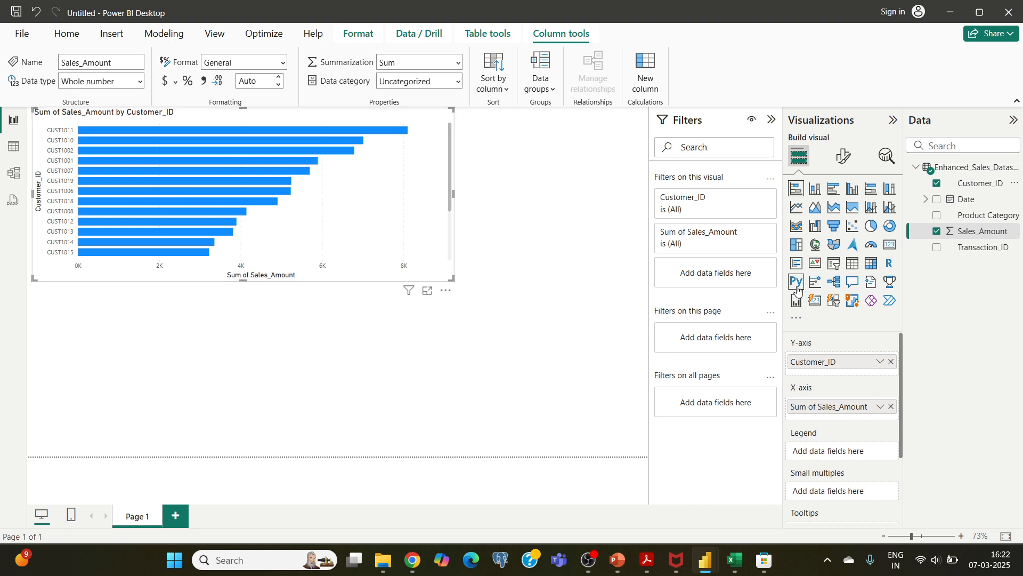
Try the stacked column, clustered bar and clustered column chart types on the Customer_ID sales visual
click(814, 190)
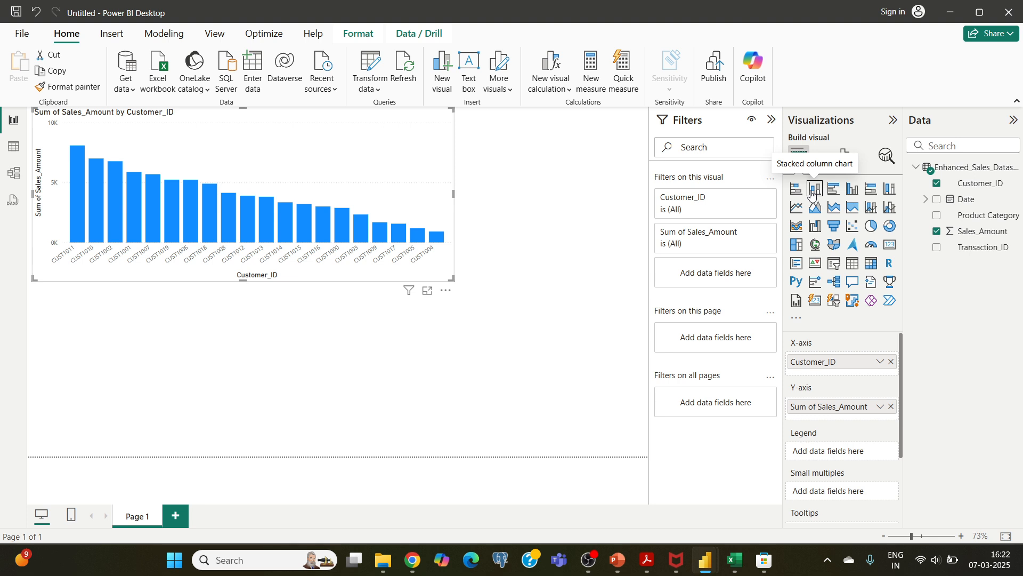
click(834, 189)
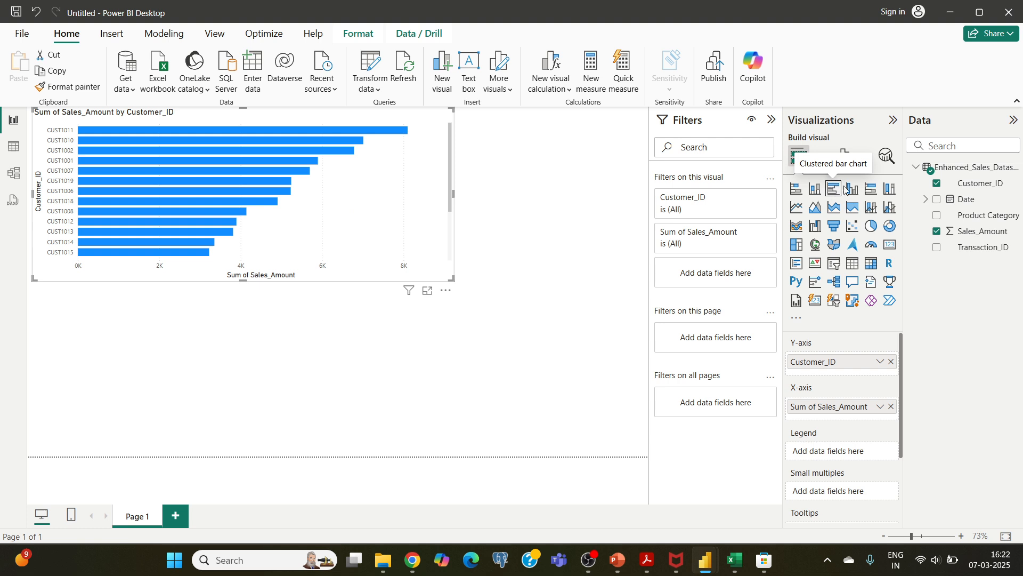
click(852, 189)
Convert the visual to a pie chart of Sales_Amount, replacing Customer_ID with Product Category
click(871, 226)
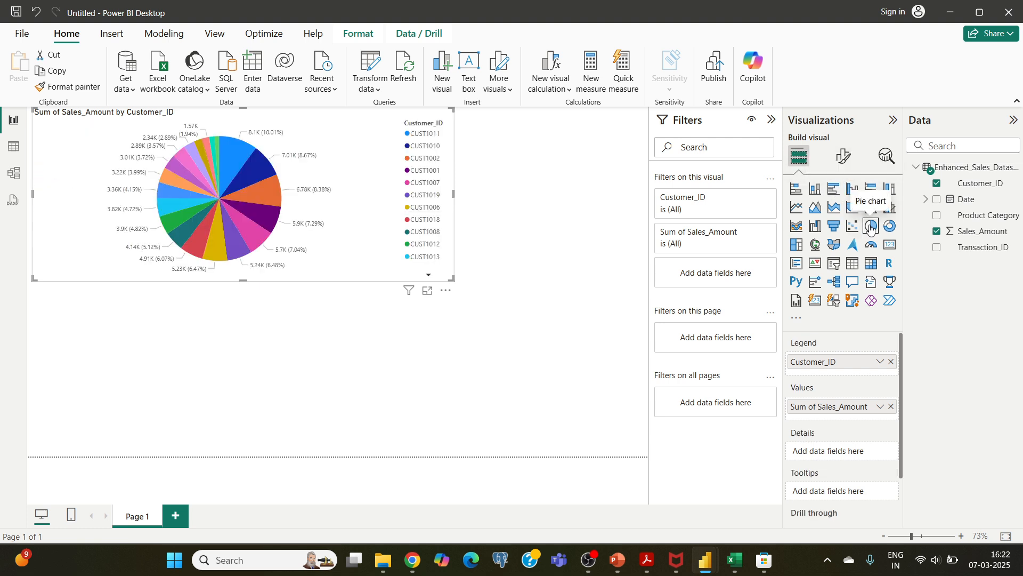
click(937, 215)
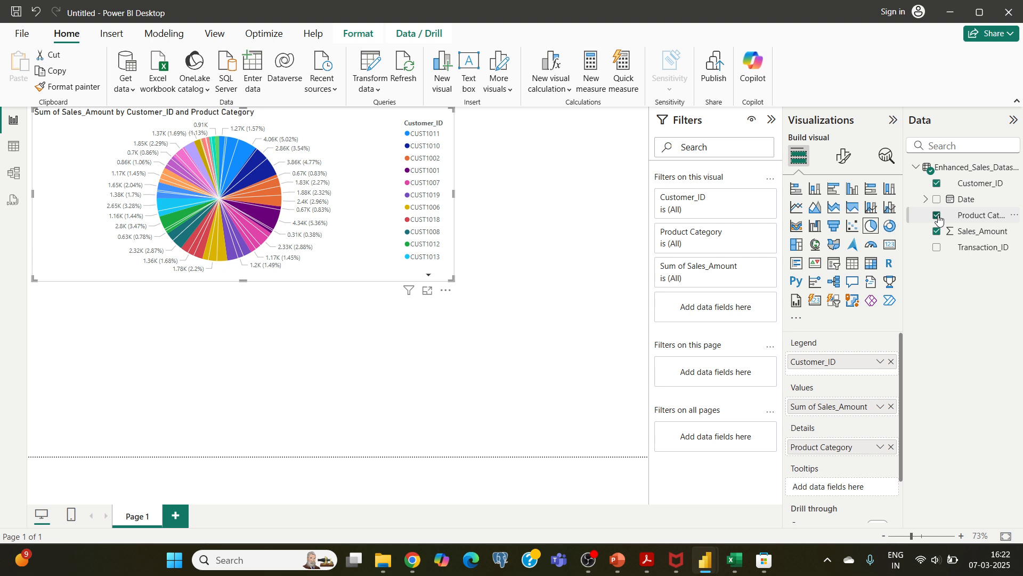
click(937, 184)
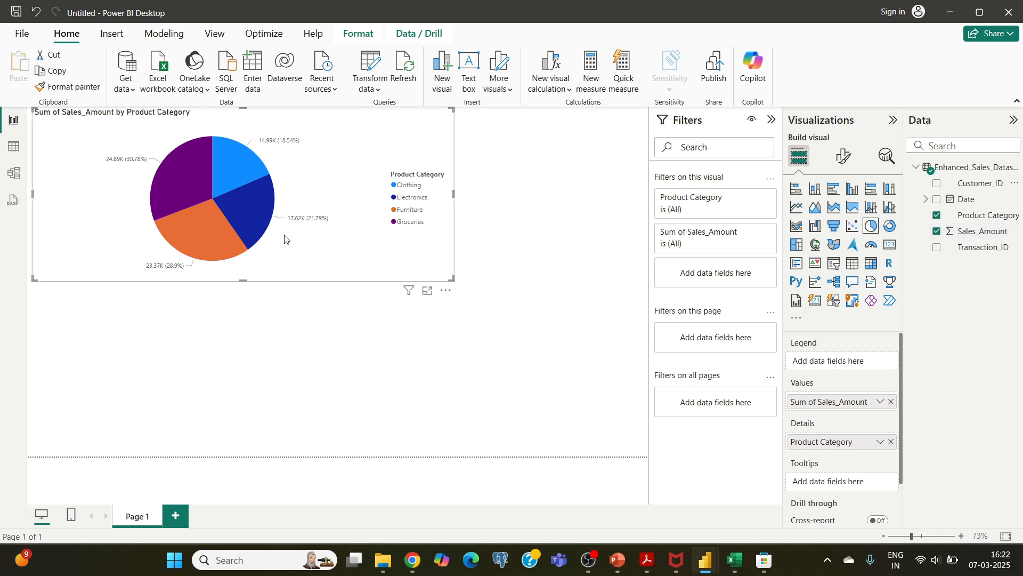
mouse_move(251, 182)
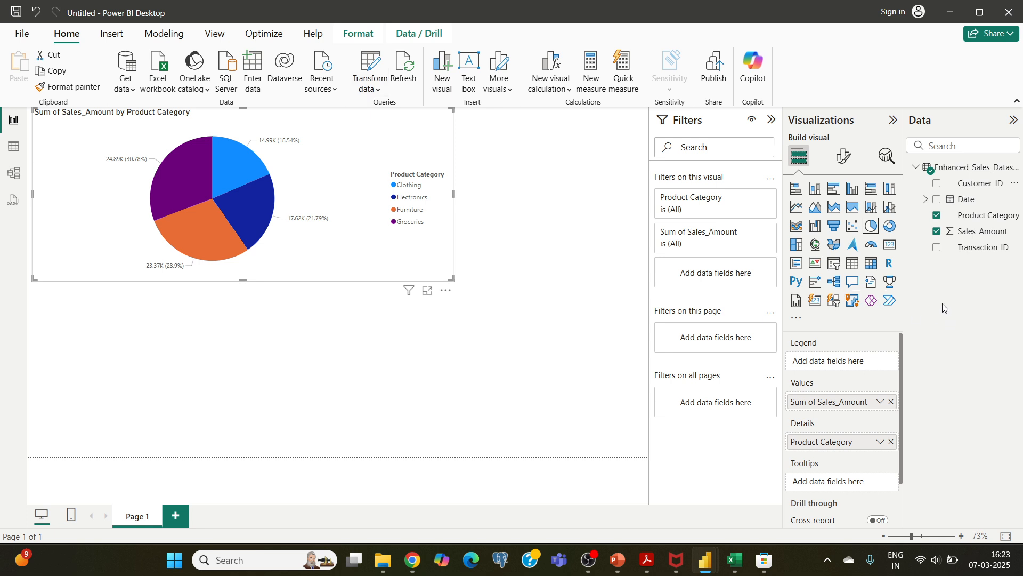
Convert the visual to a line chart of Sales_Amount, replacing Product Category with Customer_ID
click(834, 209)
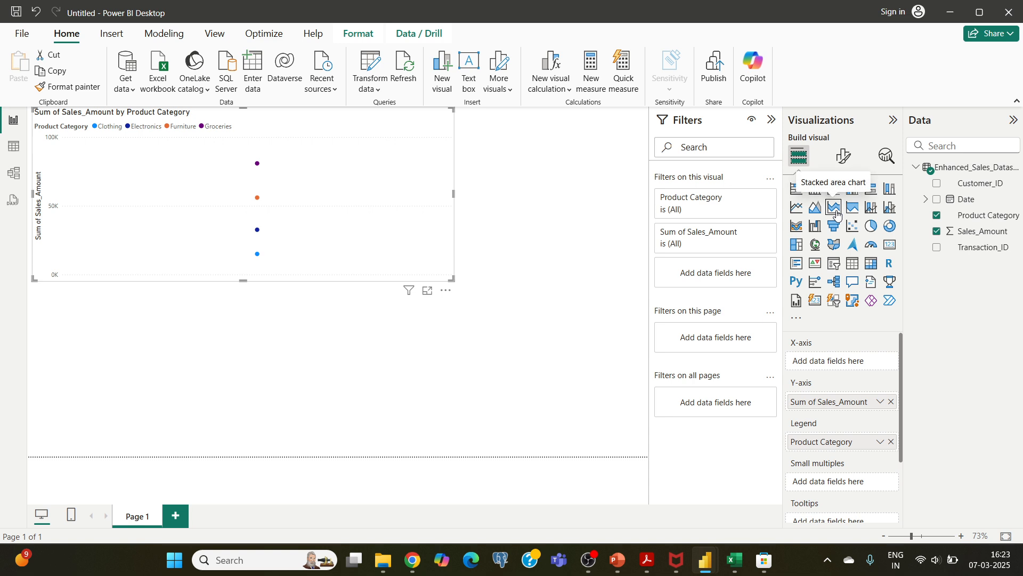
click(804, 208)
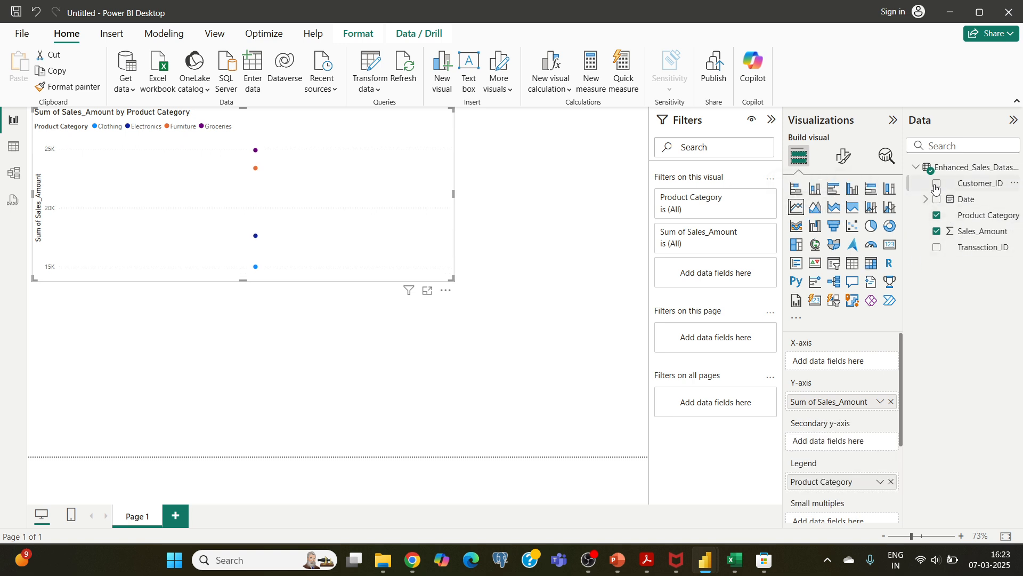
click(936, 214)
click(938, 185)
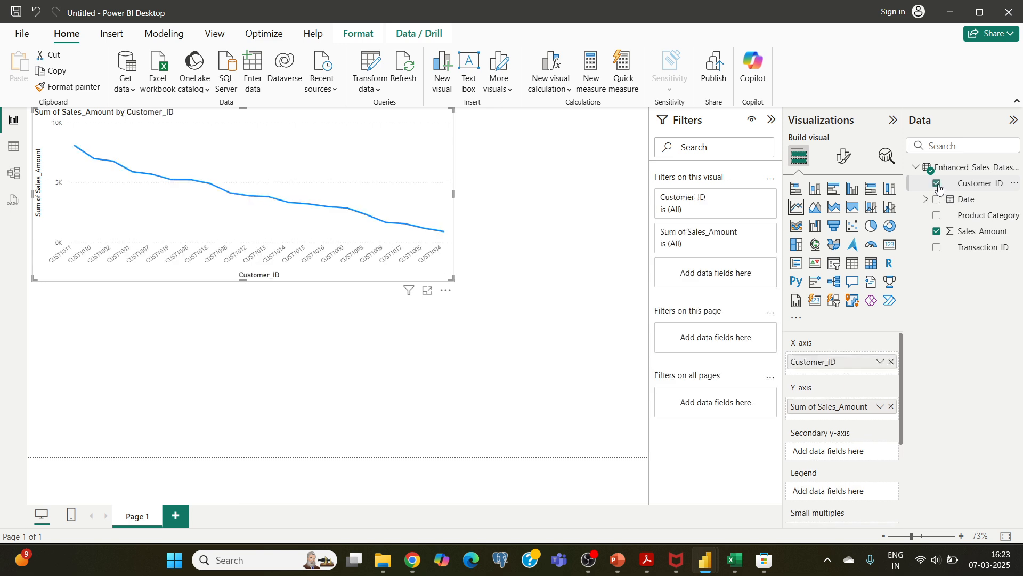